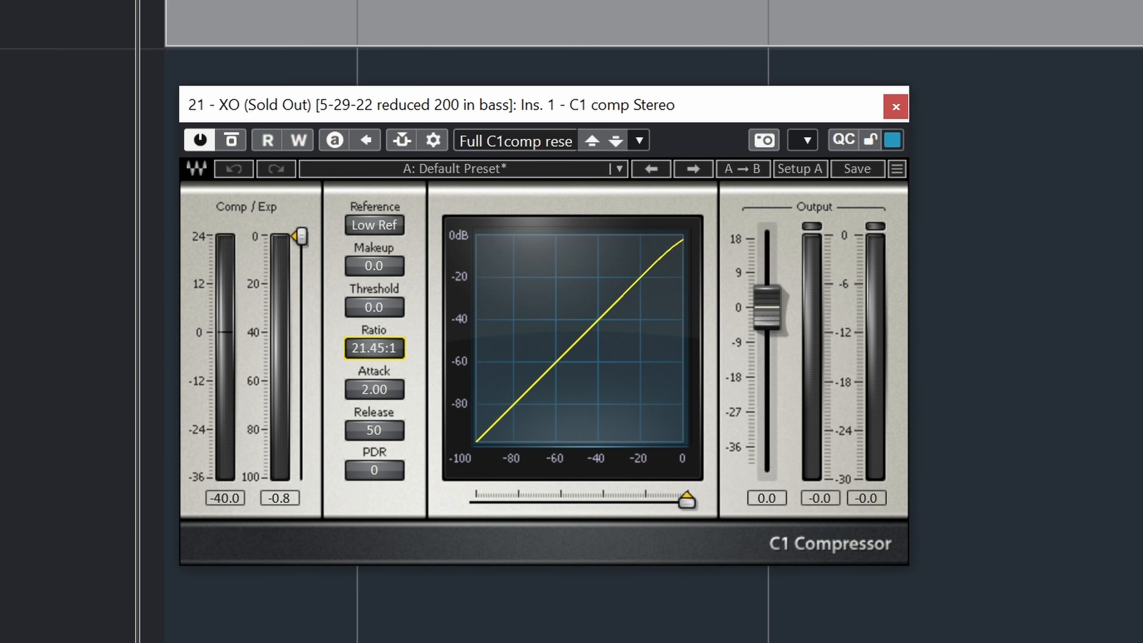
Step: Set the C1 compressor's ratio to 39.62:1, attack to 0.01 and release to 887, keeping the threshold at 0.0
{"action": "left_click_drag", "start_coordinate": [356, 342], "coordinate": [374, 356]}
{"action": "left_click_drag", "start_coordinate": [386, 389], "coordinate": [386, 415]}
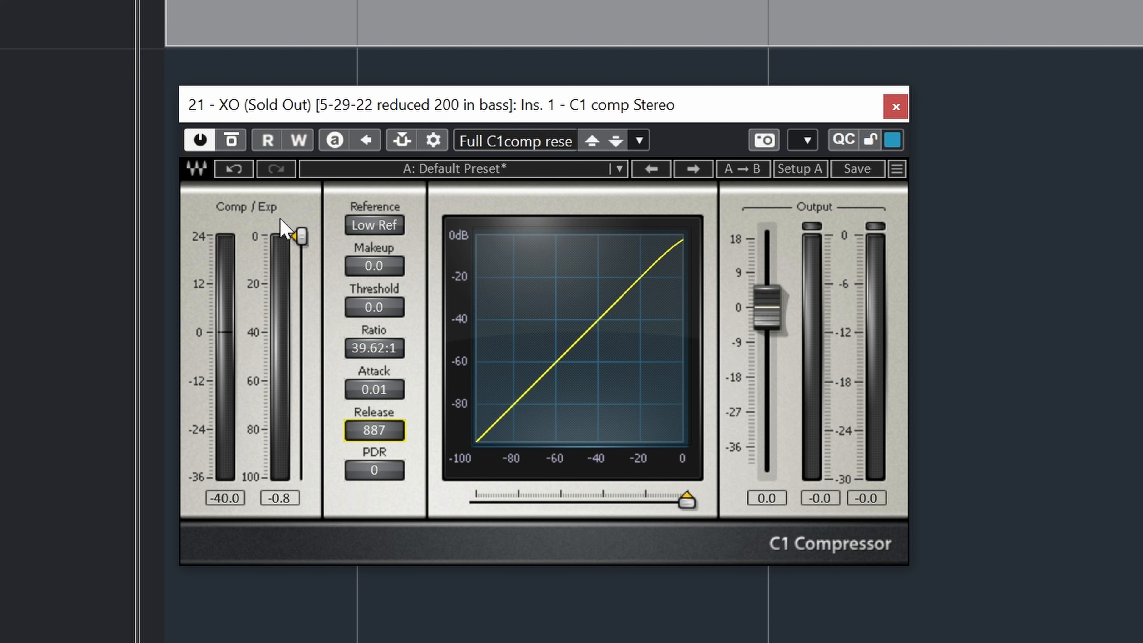
{"action": "left_click_drag", "start_coordinate": [299, 237], "coordinate": [297, 239]}
{"action": "left_click_drag", "start_coordinate": [382, 310], "coordinate": [342, 251]}
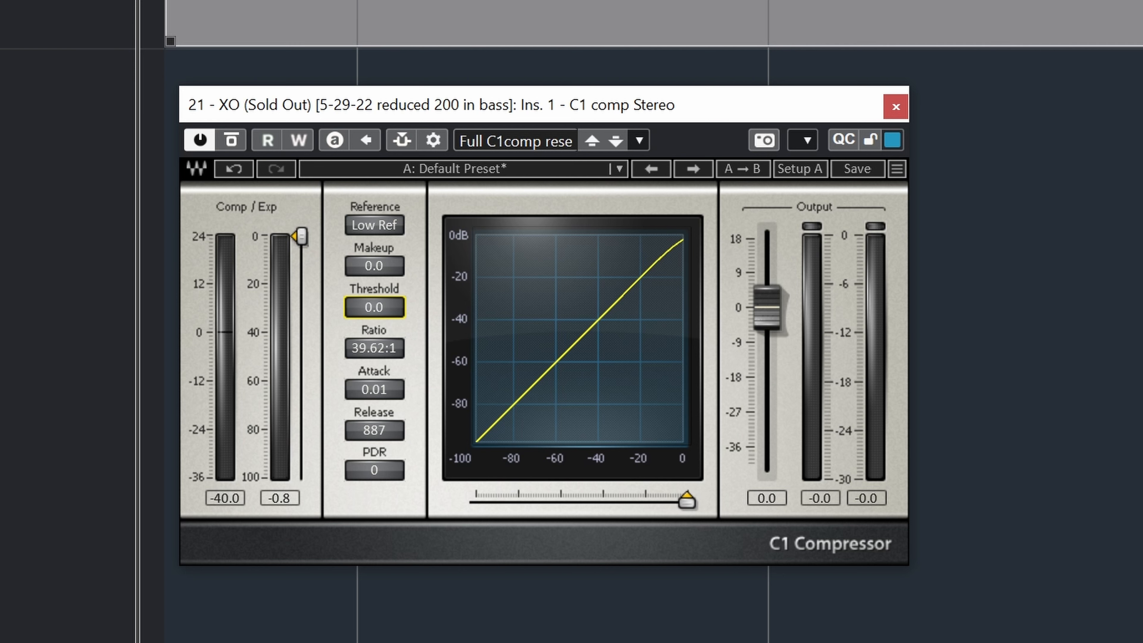
Step: Play the drum loop while lowering the compressor's threshold to -35.1 and setting the makeup gain to 14.6
{"action": "key", "text": "space"}
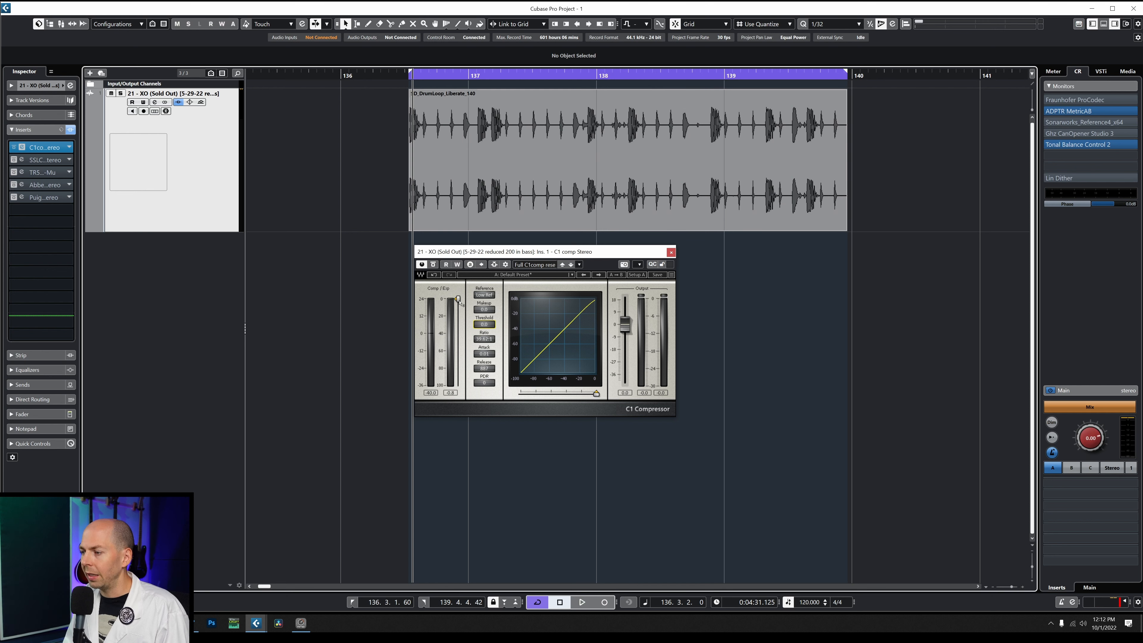
{"action": "mouse_move", "coordinate": [459, 300]}
{"action": "left_mouse_down"}
{"action": "mouse_move", "coordinate": [459, 365]}
{"action": "mouse_move", "coordinate": [460, 299]}
{"action": "left_mouse_up"}
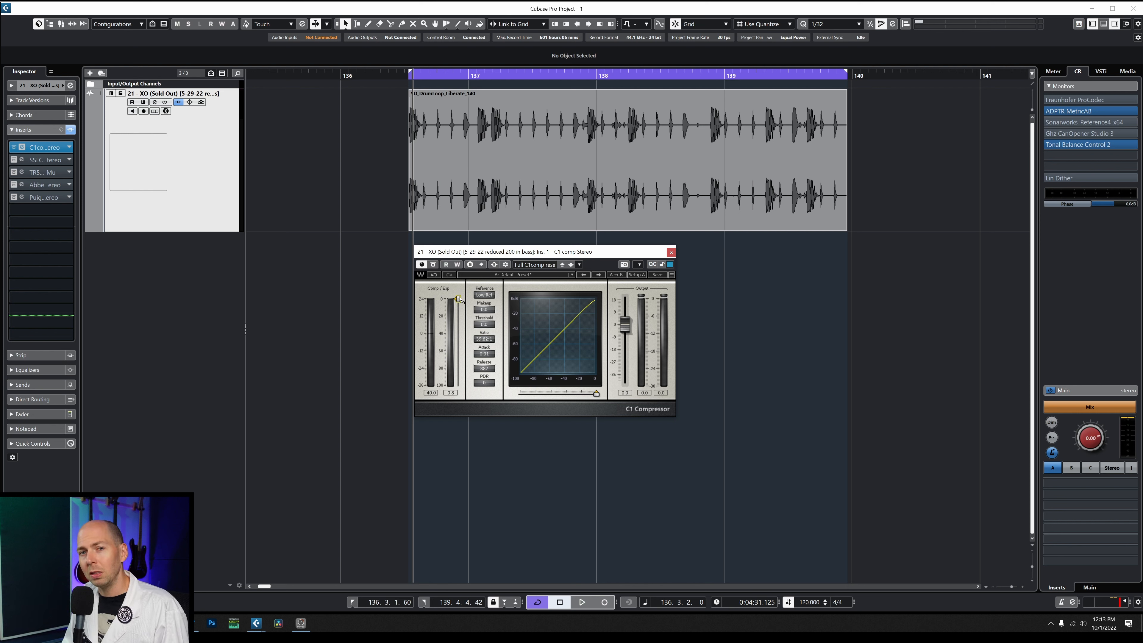
{"action": "left_click_drag", "start_coordinate": [460, 300], "coordinate": [459, 314]}
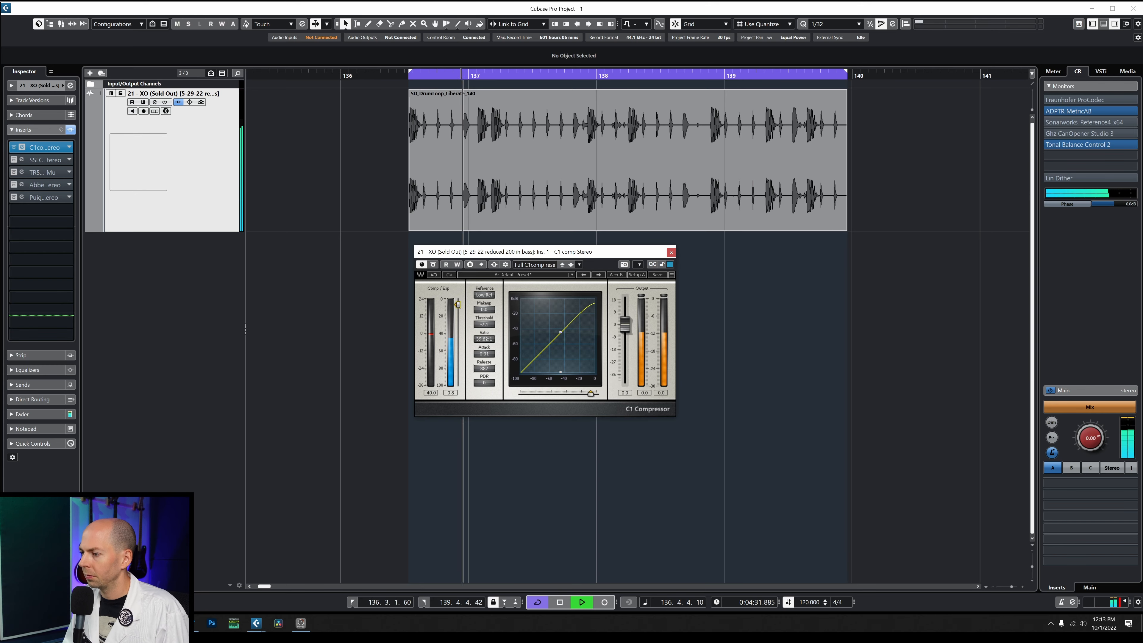
{"action": "left_click_drag", "start_coordinate": [327, 262], "coordinate": [327, 293]}
{"action": "left_click_drag", "start_coordinate": [400, 252], "coordinate": [400, 216]}
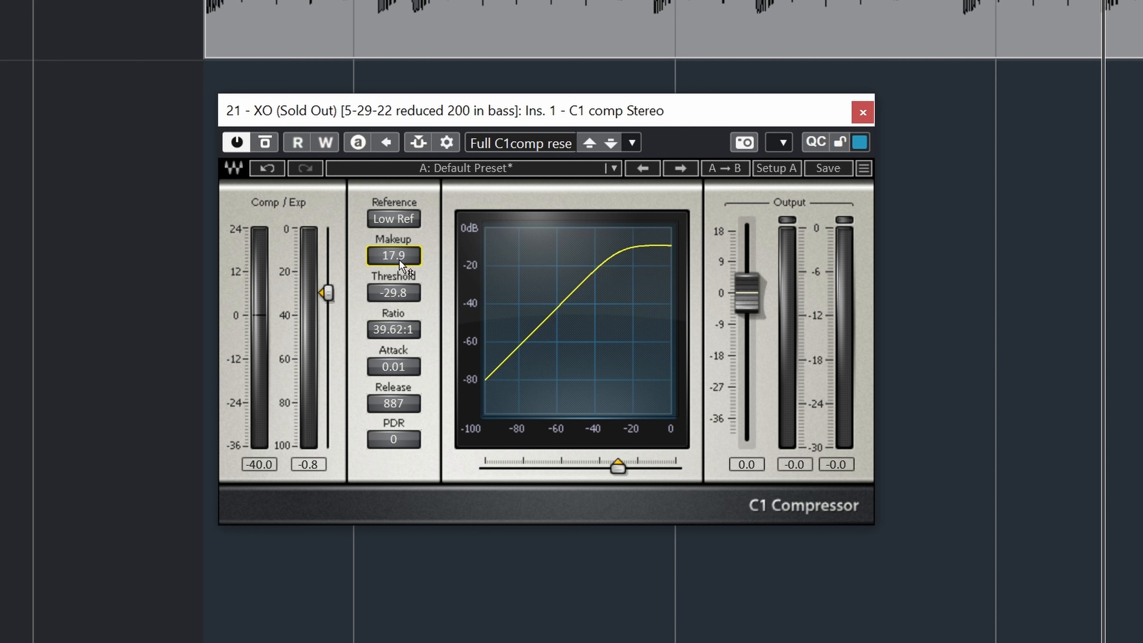
{"action": "key", "text": "space"}
{"action": "left_click_drag", "start_coordinate": [399, 255], "coordinate": [328, 304]}
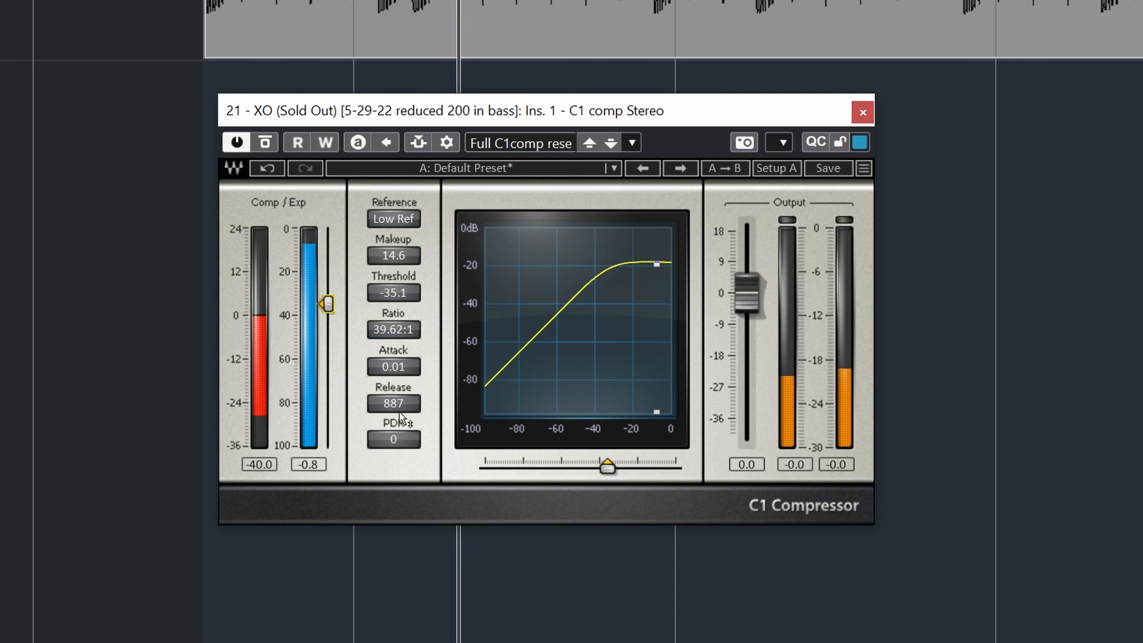
{"action": "key", "text": "space"}
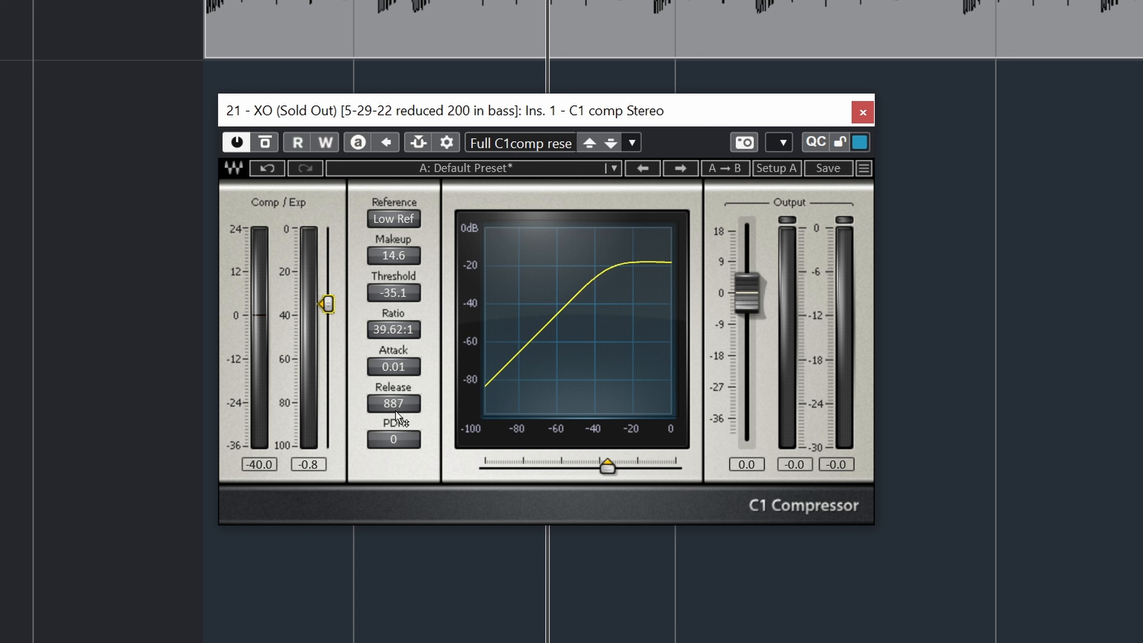
Step: Shorten the compressor's release to 299 and on to 196 while auditioning the drum loop
{"action": "left_click_drag", "start_coordinate": [396, 411], "coordinate": [396, 458]}
{"action": "key", "text": "space"}
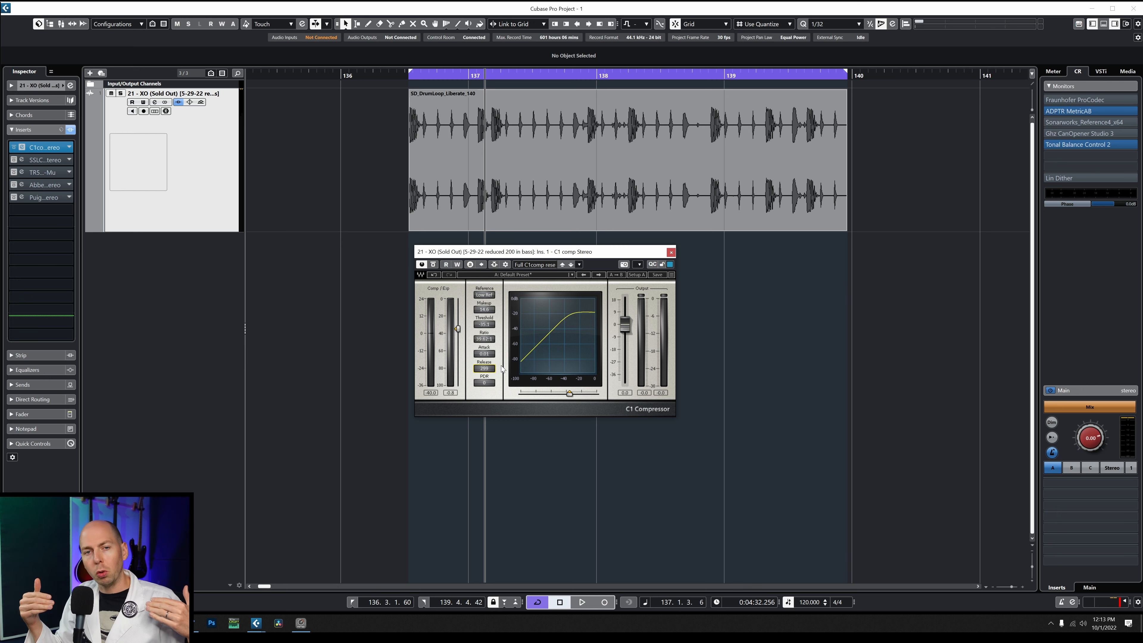
{"action": "key", "text": "space"}
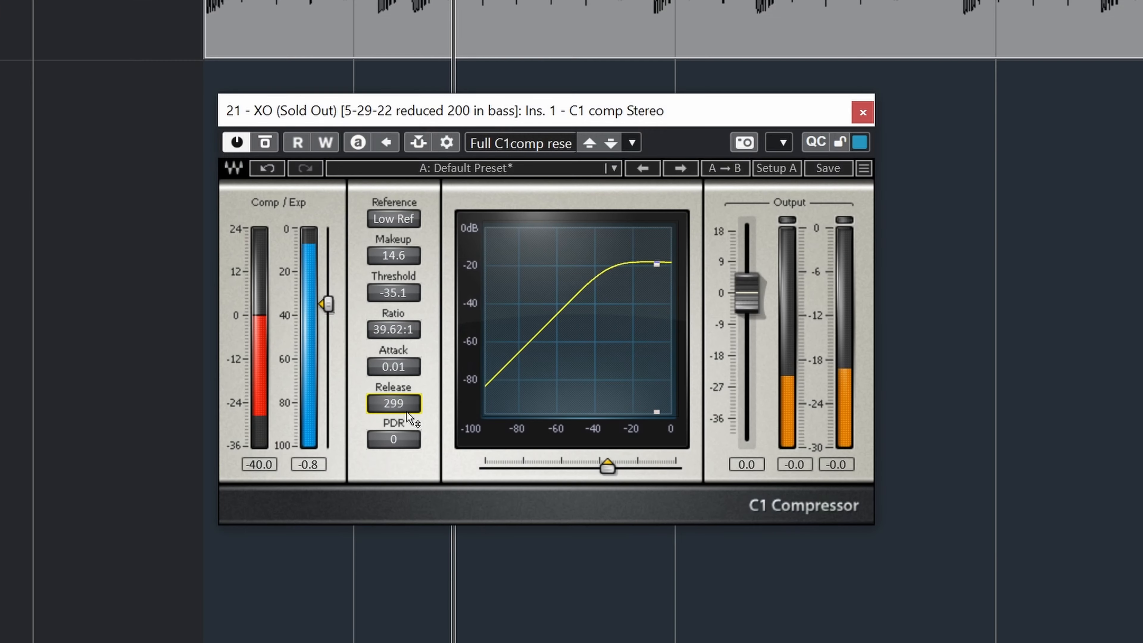
{"action": "left_click_drag", "start_coordinate": [406, 404], "coordinate": [406, 450]}
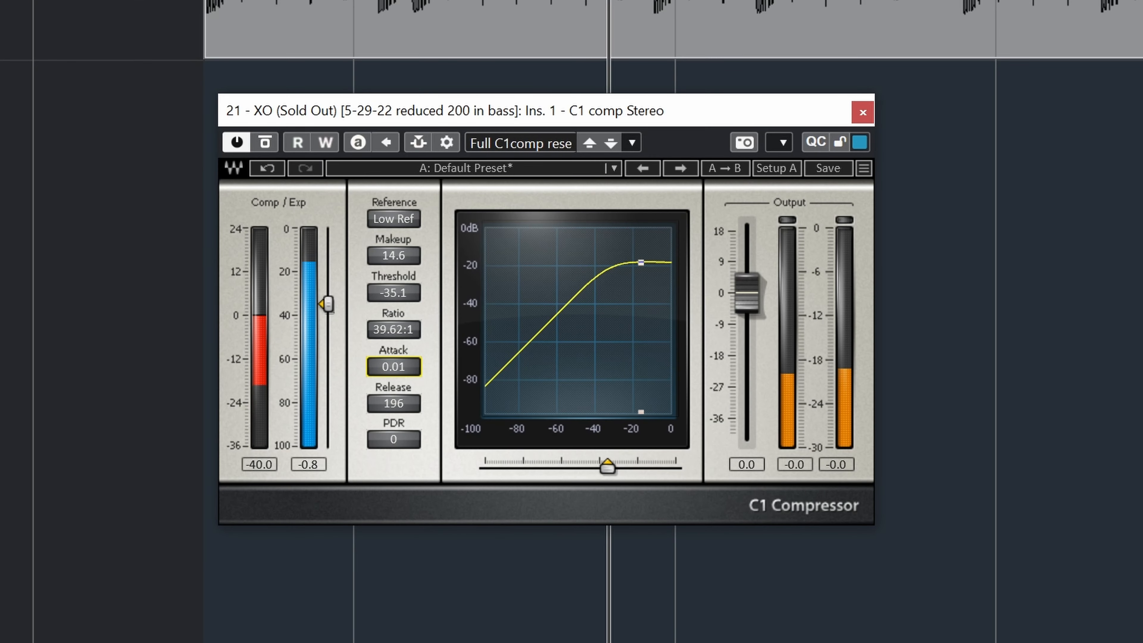
Step: Lengthen the compressor's attack to 12.20 and on to 27.12 while listening to the drum transients
{"action": "left_click_drag", "start_coordinate": [483, 355], "coordinate": [483, 351]}
{"action": "left_click_drag", "start_coordinate": [394, 367], "coordinate": [394, 318]}
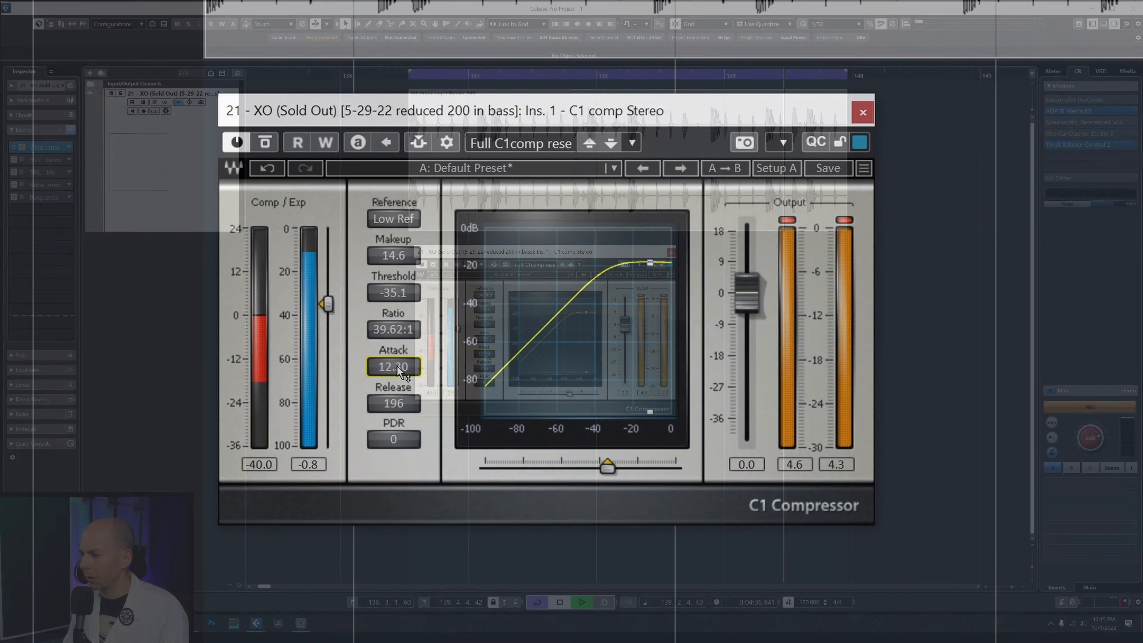
{"action": "left_click_drag", "start_coordinate": [488, 356], "coordinate": [488, 343]}
{"action": "left_click_drag", "start_coordinate": [394, 367], "coordinate": [394, 359]}
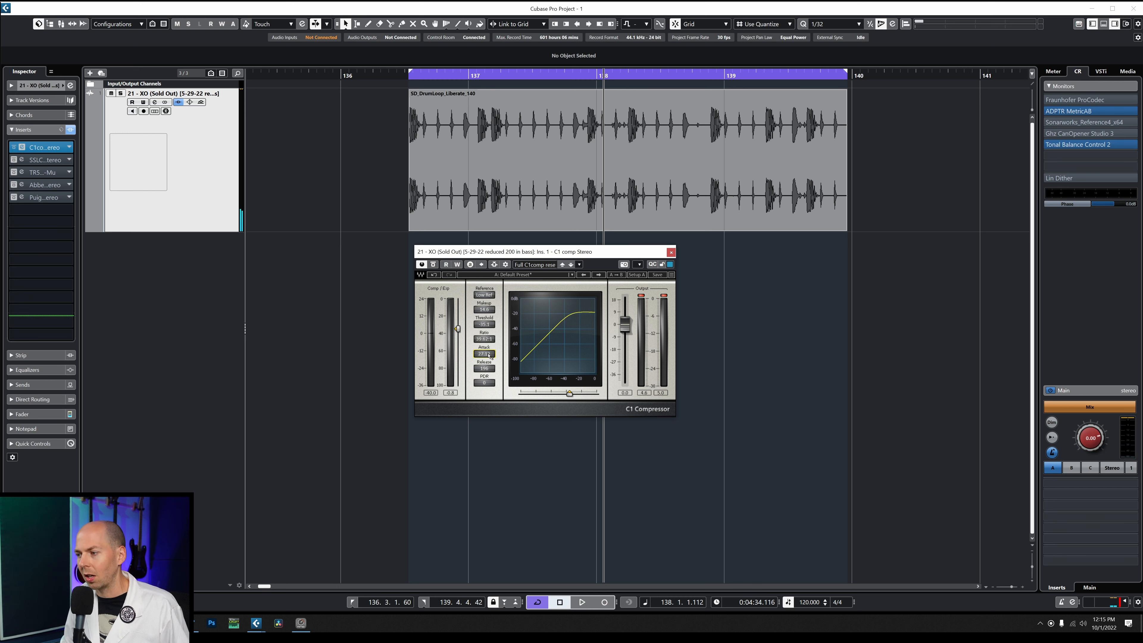
Step: Reduce the makeup gain to 2.0 and lengthen the attack to about 55, auditioning the drum loop
{"action": "left_click_drag", "start_coordinate": [484, 310], "coordinate": [484, 329]}
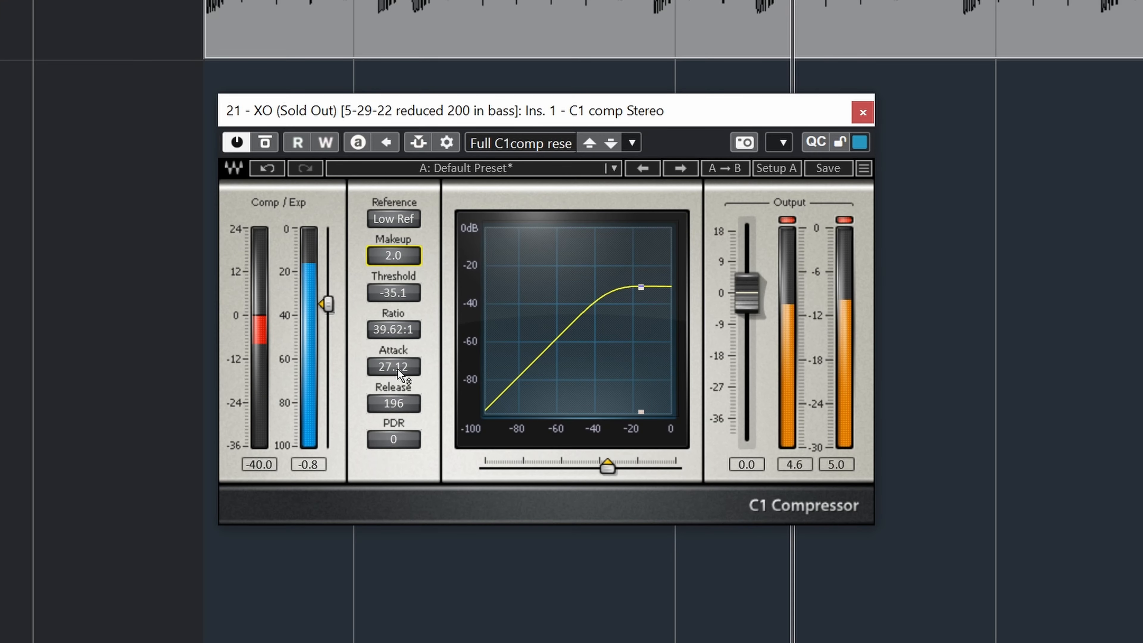
{"action": "left_click_drag", "start_coordinate": [486, 355], "coordinate": [486, 344]}
{"action": "left_click_drag", "start_coordinate": [393, 366], "coordinate": [393, 353]}
{"action": "key", "text": "space"}
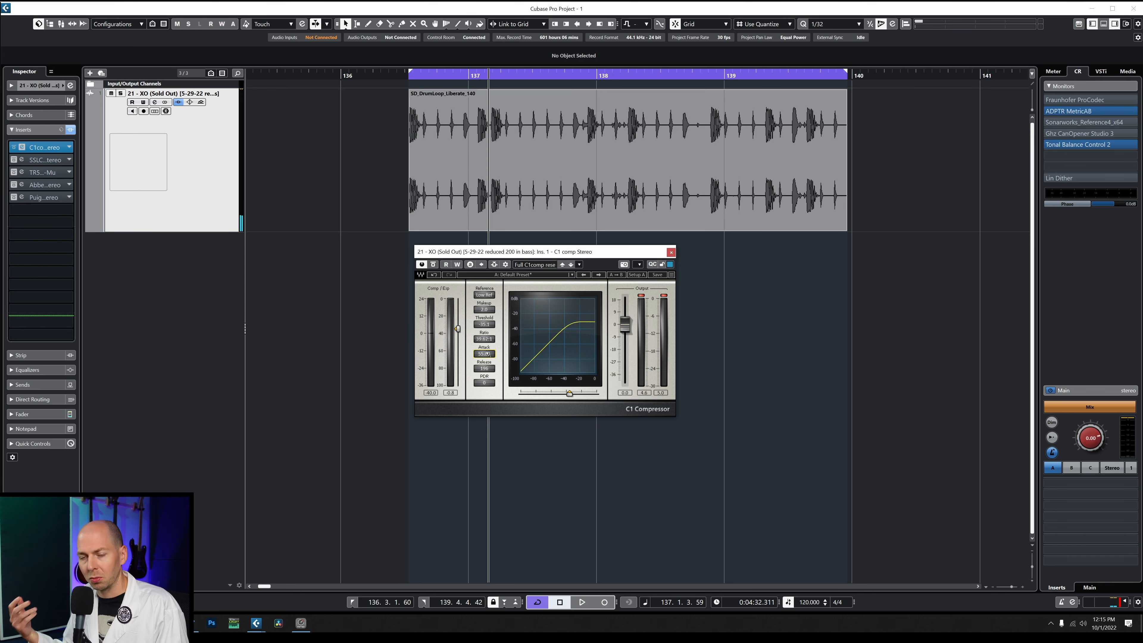
Step: Lengthen the compressor's attack to 107.98 and on to 121.15 while playing the drum loop
{"action": "key", "text": "space"}
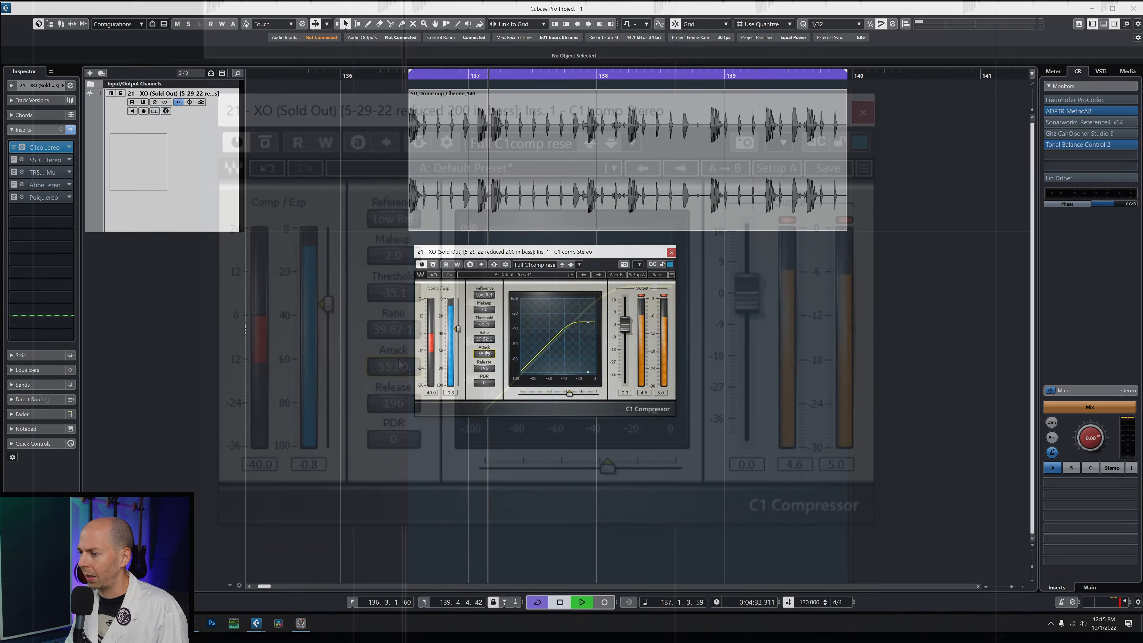
{"action": "left_click_drag", "start_coordinate": [487, 354], "coordinate": [487, 349]}
{"action": "left_click_drag", "start_coordinate": [393, 366], "coordinate": [394, 363]}
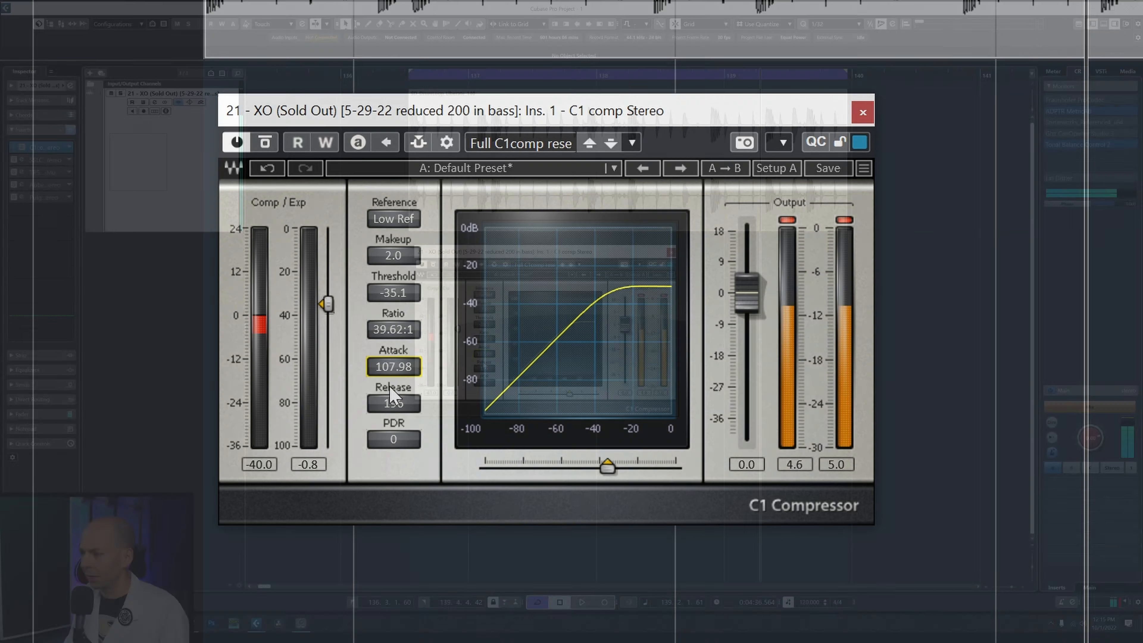
{"action": "key", "text": "space"}
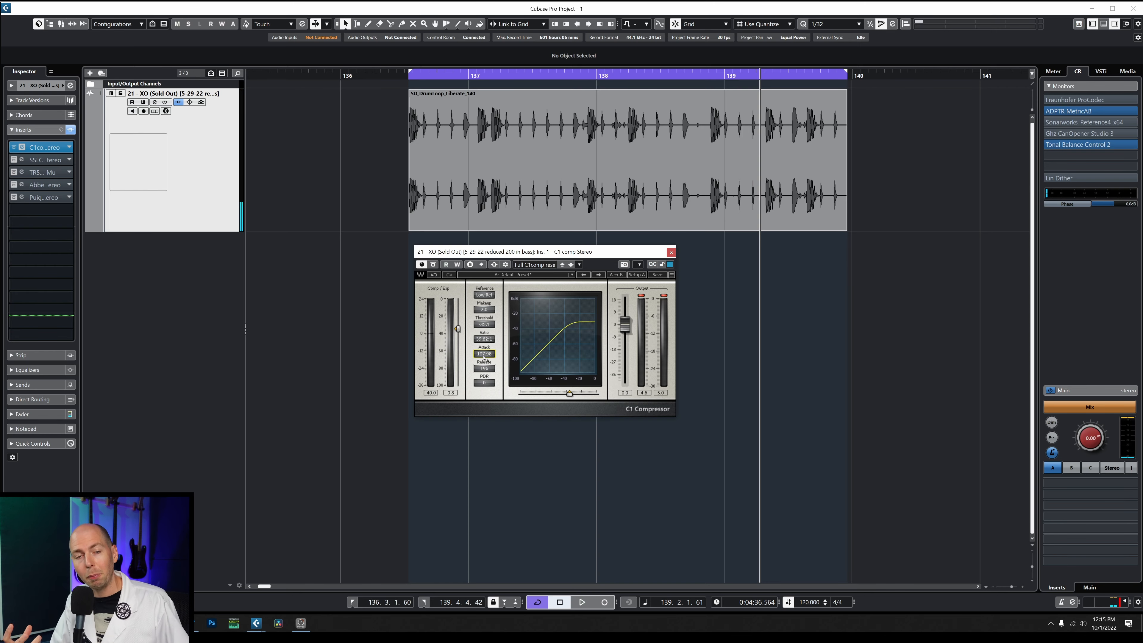
{"action": "key", "text": "space"}
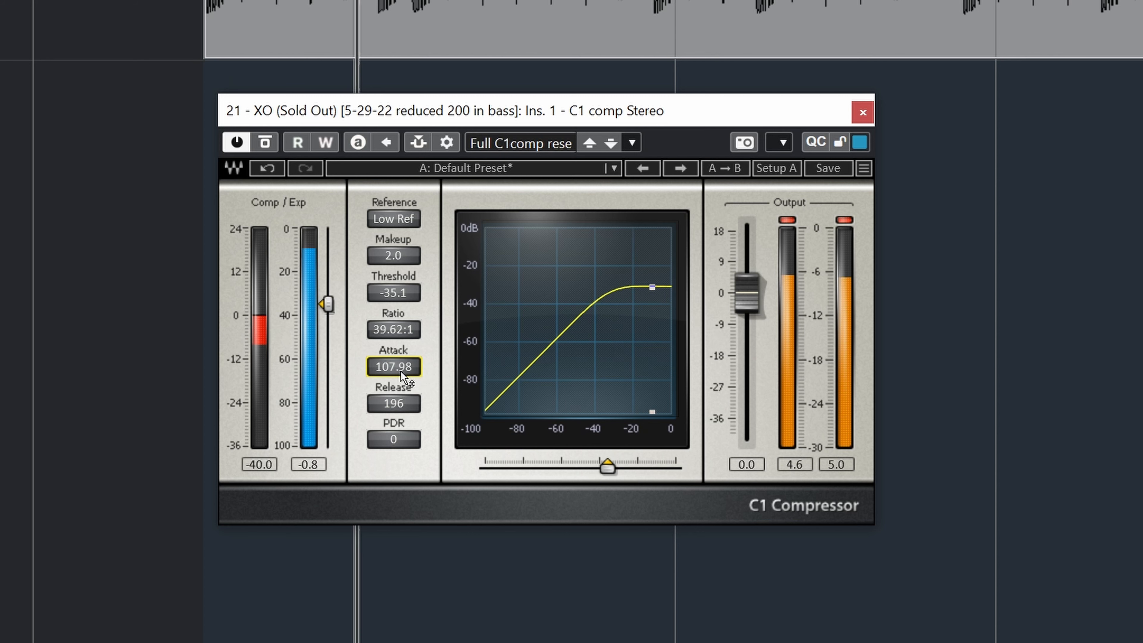
{"action": "left_click_drag", "start_coordinate": [401, 372], "coordinate": [401, 381]}
{"action": "left_click_drag", "start_coordinate": [394, 368], "coordinate": [394, 344]}
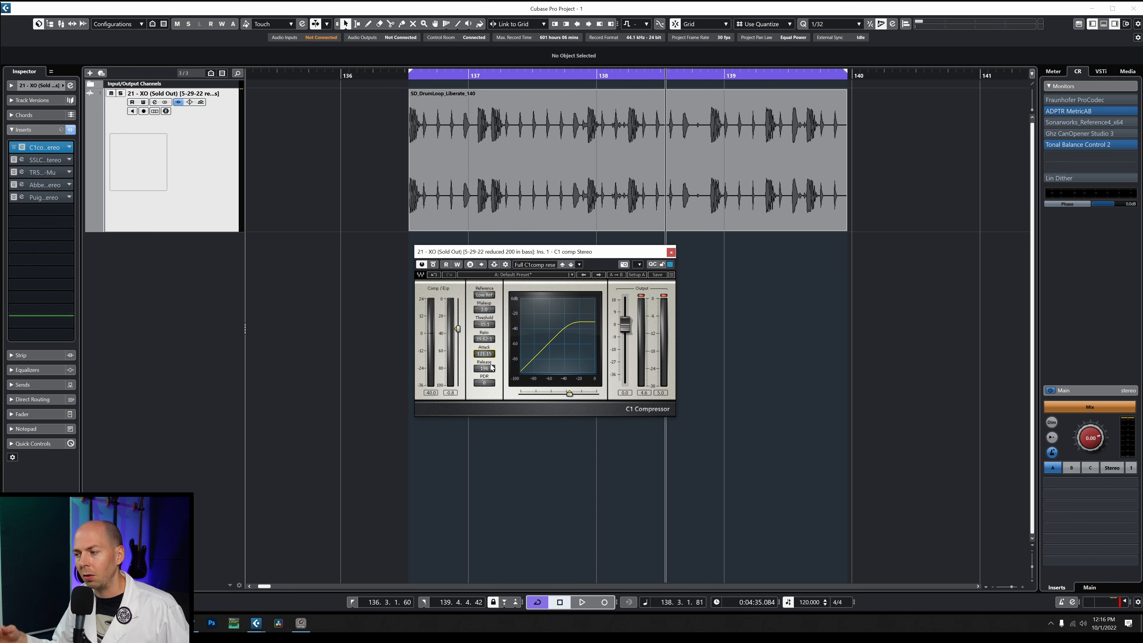
Step: Try shorter and longer release times on the playing drum loop, including 197 and 310, ending at release 213 and threshold -22.3
{"action": "left_click_drag", "start_coordinate": [491, 368], "coordinate": [492, 383]}
{"action": "left_click_drag", "start_coordinate": [393, 403], "coordinate": [393, 417]}
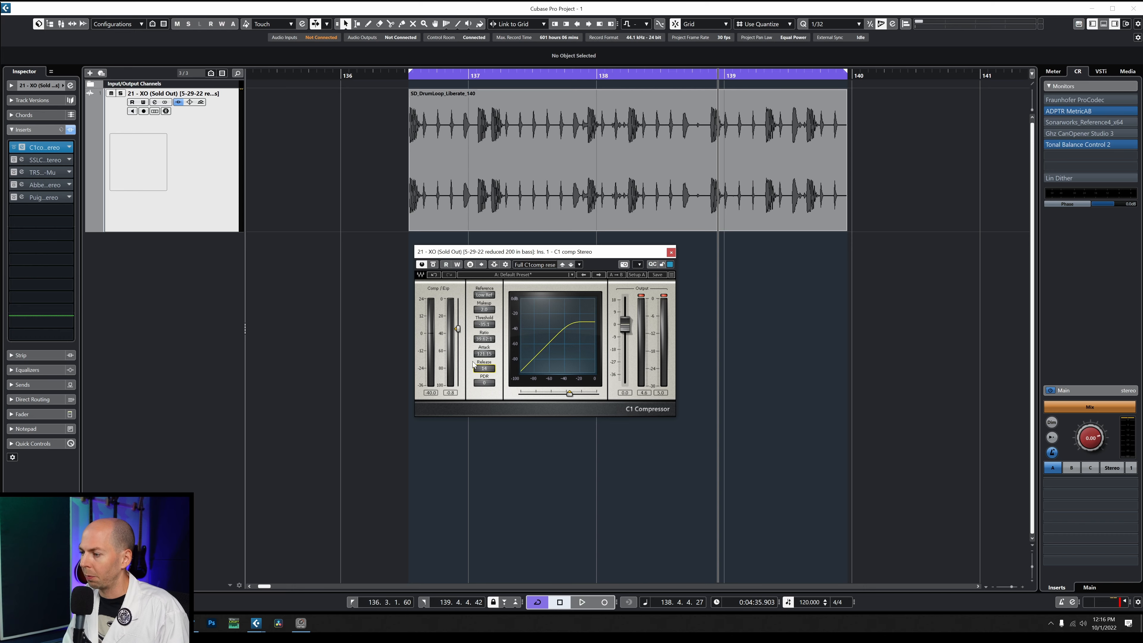
{"action": "left_click_drag", "start_coordinate": [484, 369], "coordinate": [484, 351]}
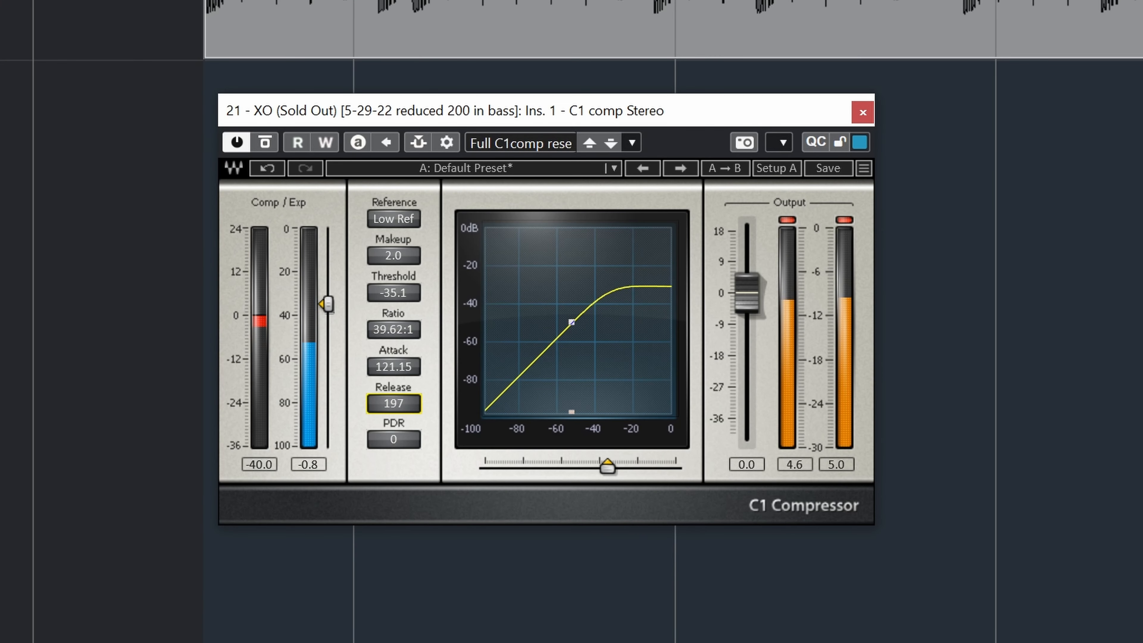
{"action": "mouse_move", "coordinate": [394, 403]}
{"action": "left_mouse_down"}
{"action": "mouse_move", "coordinate": [394, 365]}
{"action": "mouse_move", "coordinate": [398, 405]}
{"action": "left_mouse_up"}
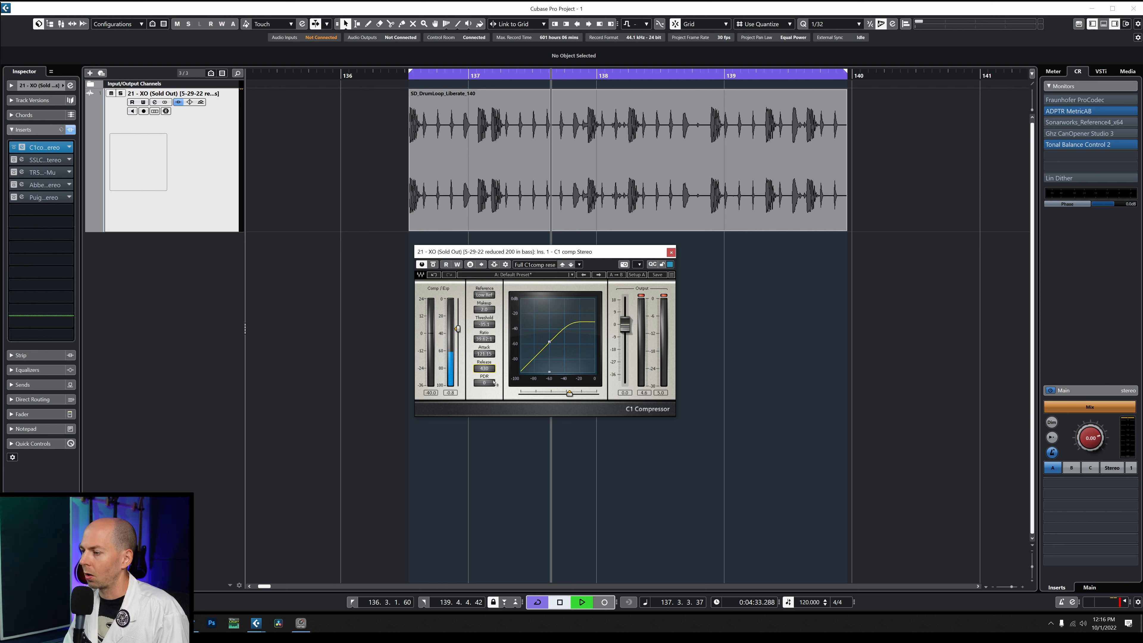
{"action": "left_click_drag", "start_coordinate": [484, 369], "coordinate": [484, 380]}
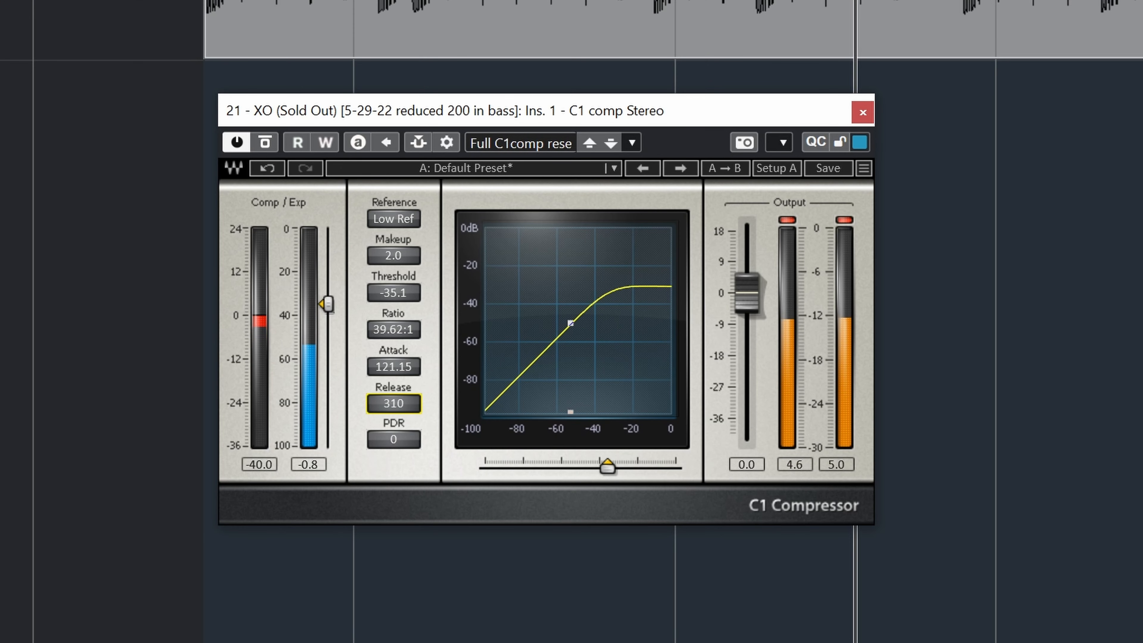
{"action": "left_click_drag", "start_coordinate": [394, 404], "coordinate": [394, 424]}
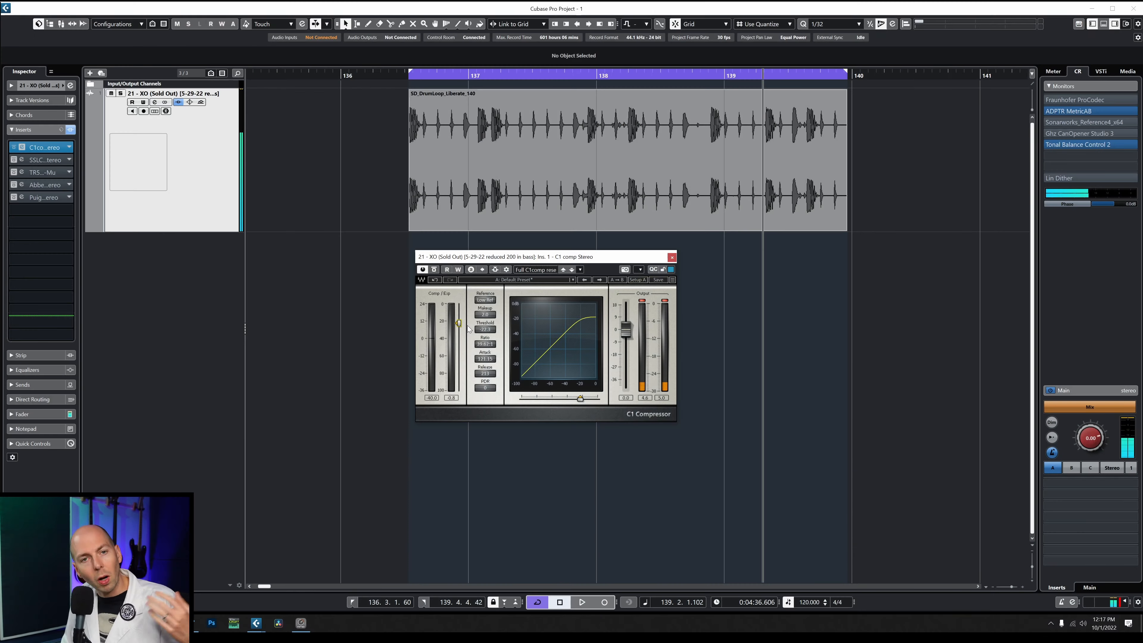
Step: Compare the drum loop with the compressor bypassed and active again
{"action": "left_click", "coordinate": [434, 270]}
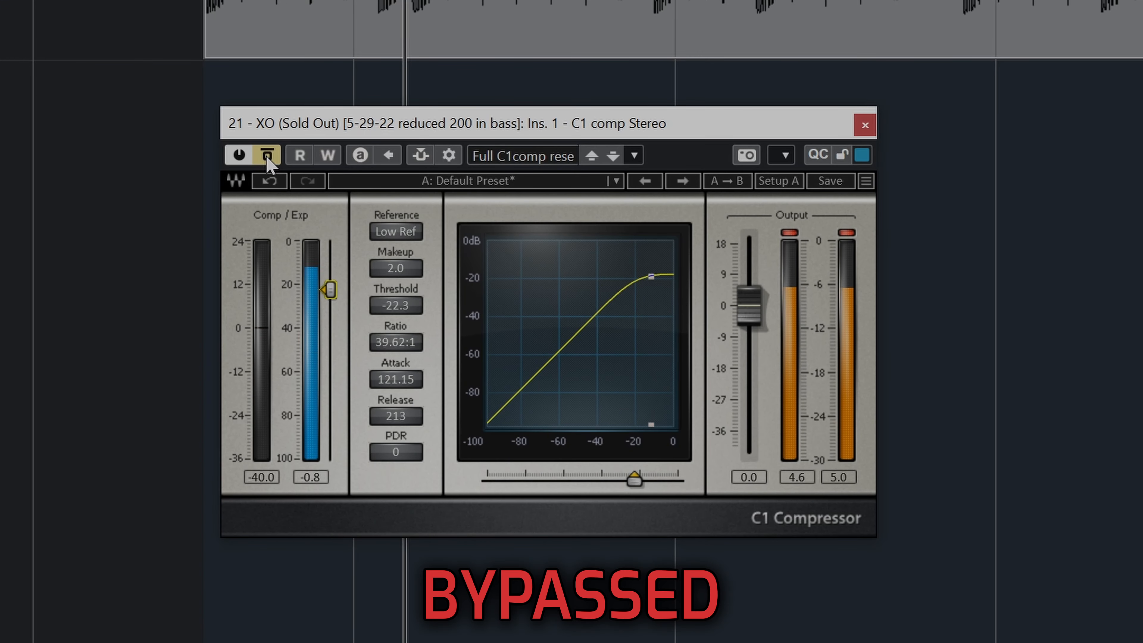
{"action": "left_click", "coordinate": [267, 156]}
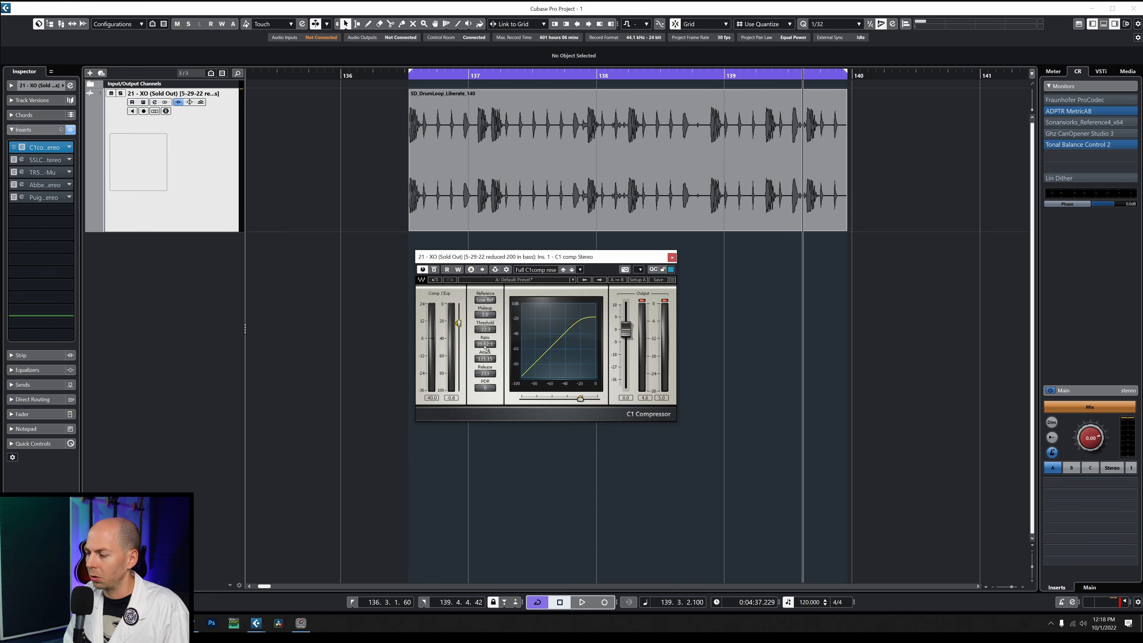
Step: Lower the compressor's ratio to 29.94:1 and further down while the drum loop plays
{"action": "left_click_drag", "start_coordinate": [485, 347], "coordinate": [486, 361]}
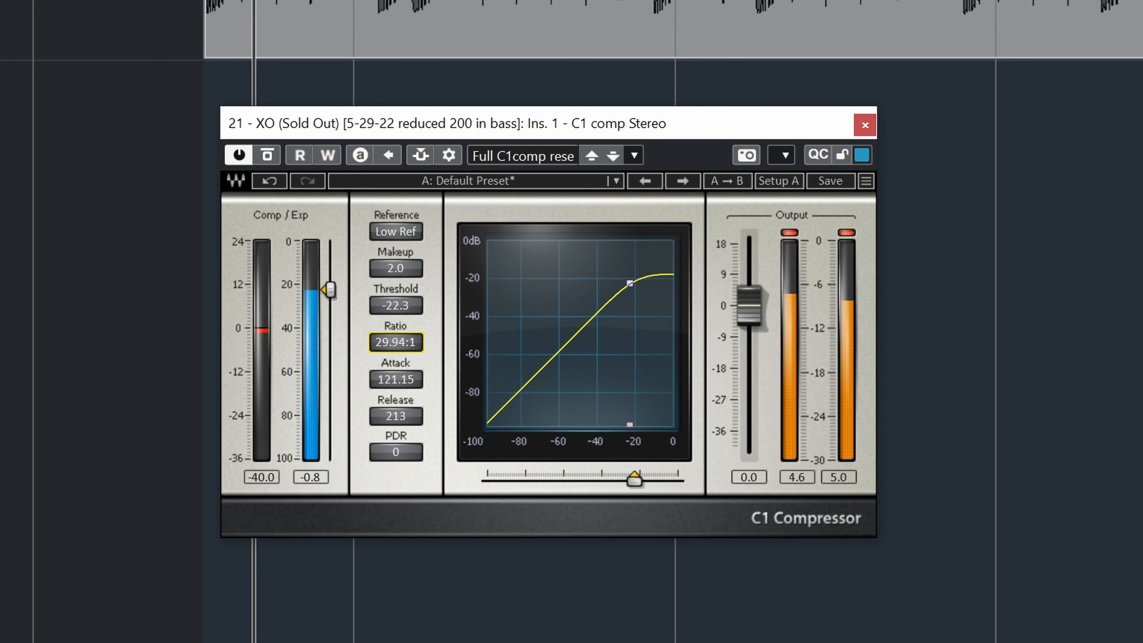
{"action": "mouse_move", "coordinate": [396, 343]}
{"action": "left_mouse_down"}
{"action": "mouse_move", "coordinate": [396, 373]}
{"action": "mouse_move", "coordinate": [399, 347]}
{"action": "left_mouse_up"}
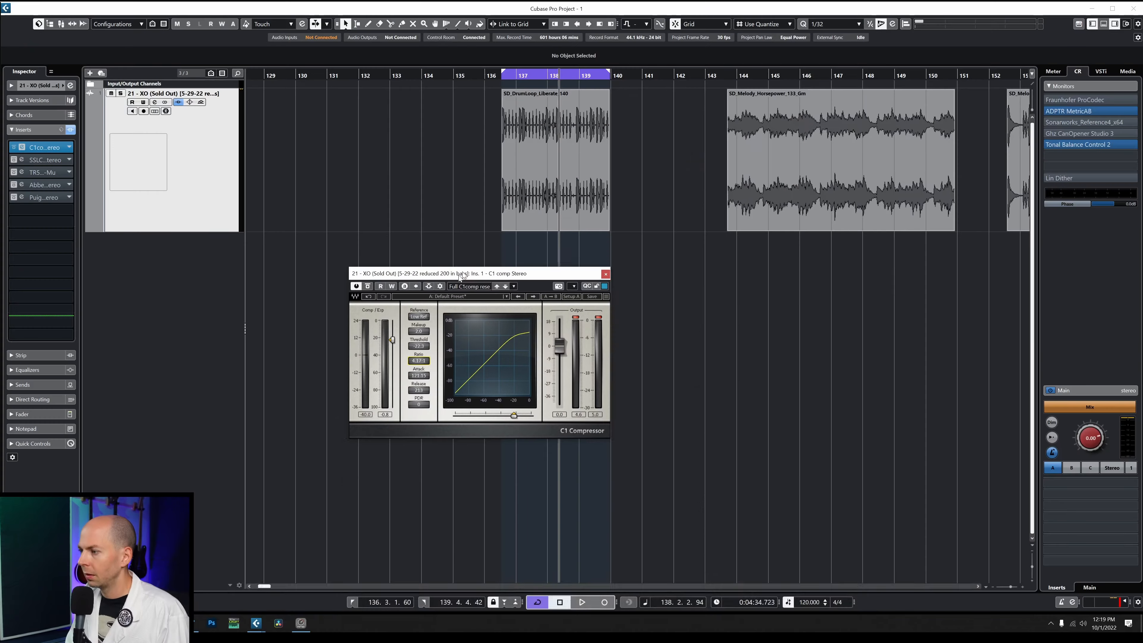
Step: Move the compressor window farther below the clips and set ratio 37.98:1, attack 0.01, release 500 and threshold -35.0
{"action": "left_click_drag", "start_coordinate": [462, 276], "coordinate": [458, 331]}
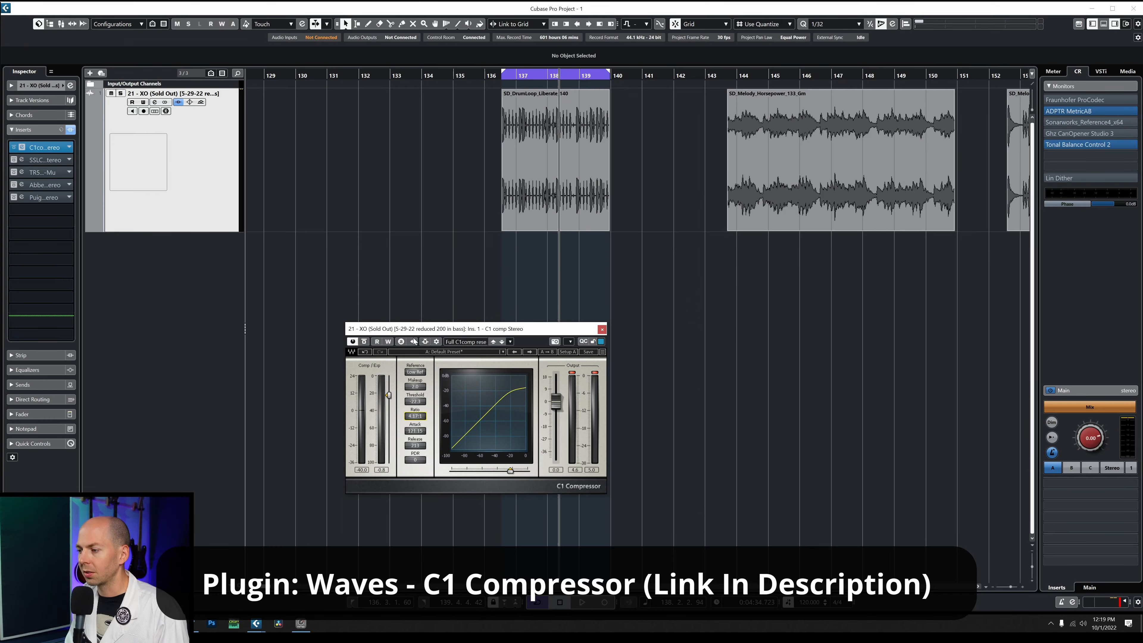
{"action": "left_click_drag", "start_coordinate": [415, 416], "coordinate": [415, 412]}
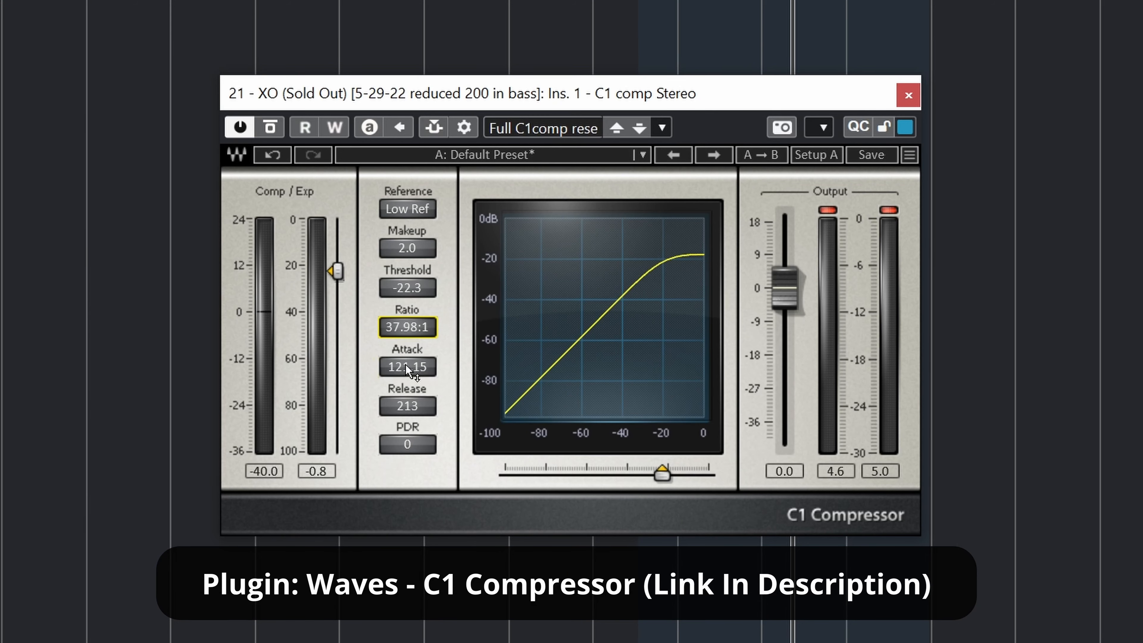
{"action": "left_click_drag", "start_coordinate": [407, 367], "coordinate": [405, 405]}
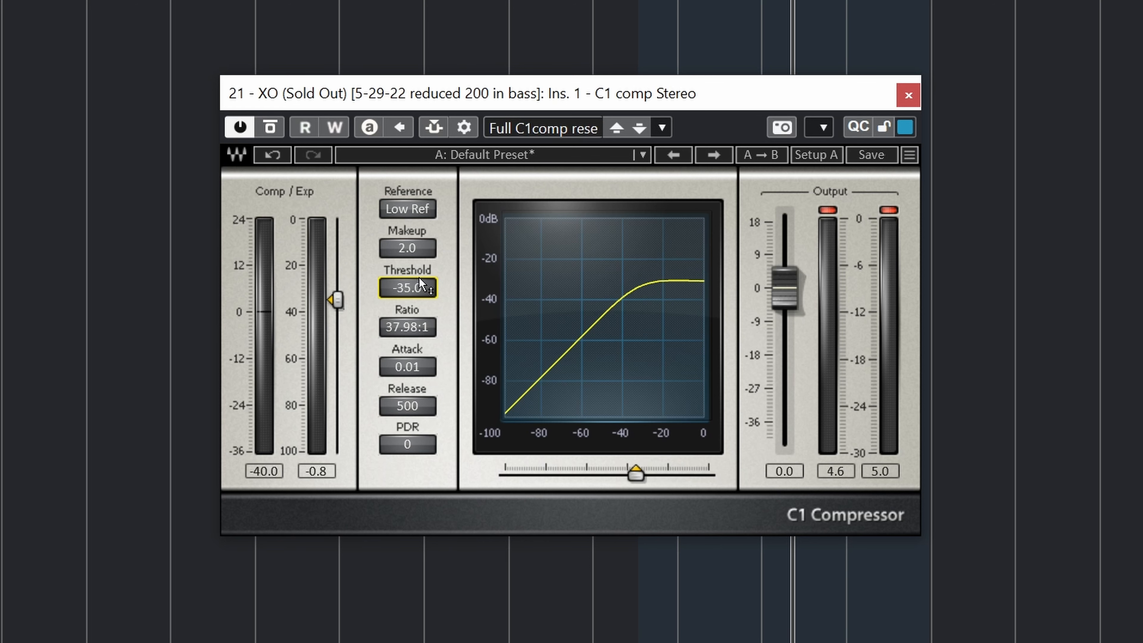
Step: Play the drum loop, raise the makeup gain to 18.5 and bypass the compressor for comparison
{"action": "key", "text": "space"}
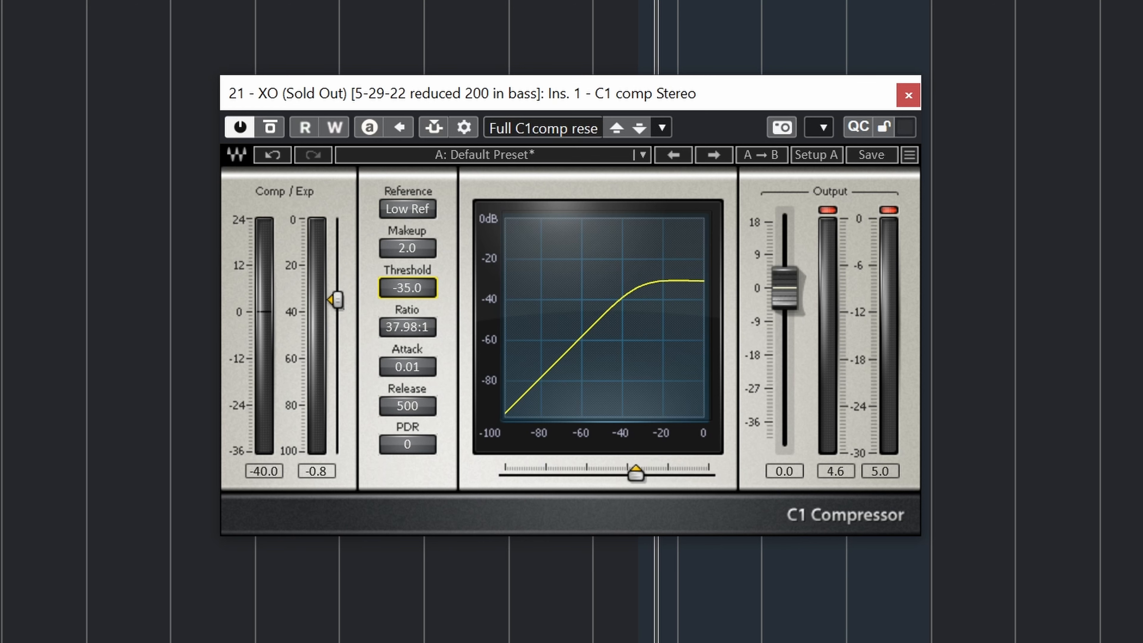
{"action": "left_click_drag", "start_coordinate": [418, 255], "coordinate": [418, 249]}
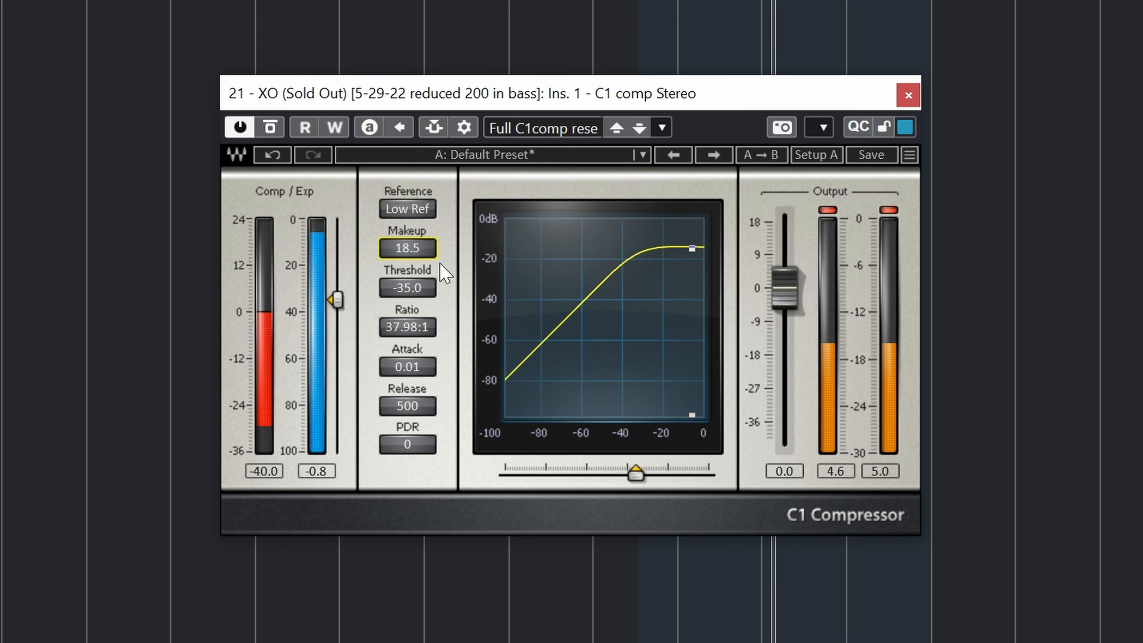
{"action": "left_click", "coordinate": [270, 128]}
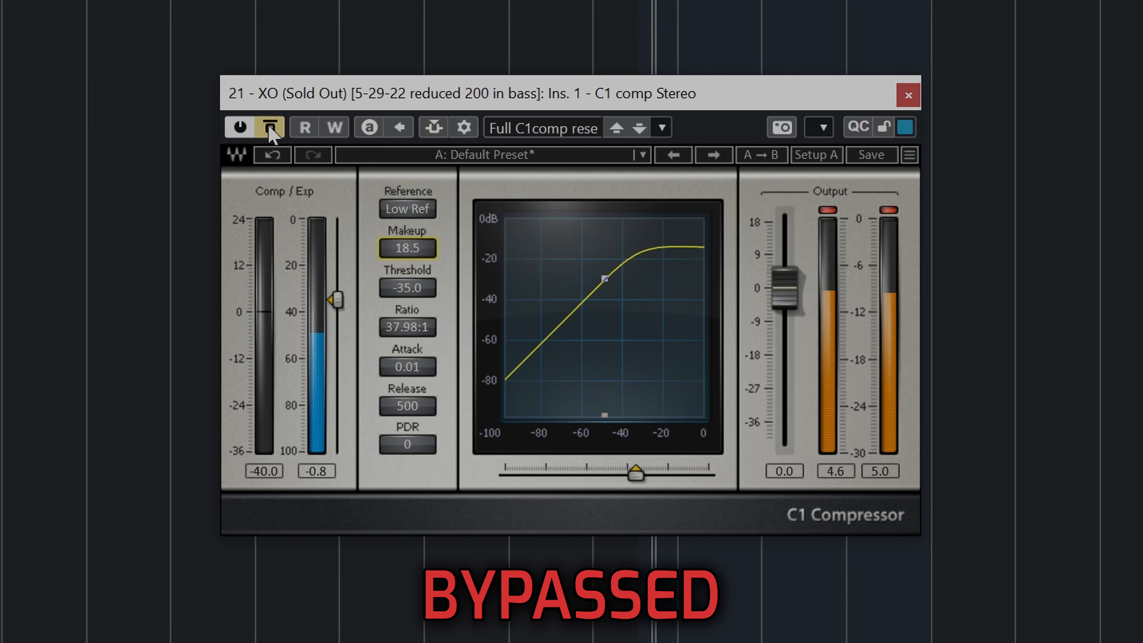
Step: Reactivate the compressor on the playing drum loop and set its release to 408
{"action": "left_click", "coordinate": [270, 129]}
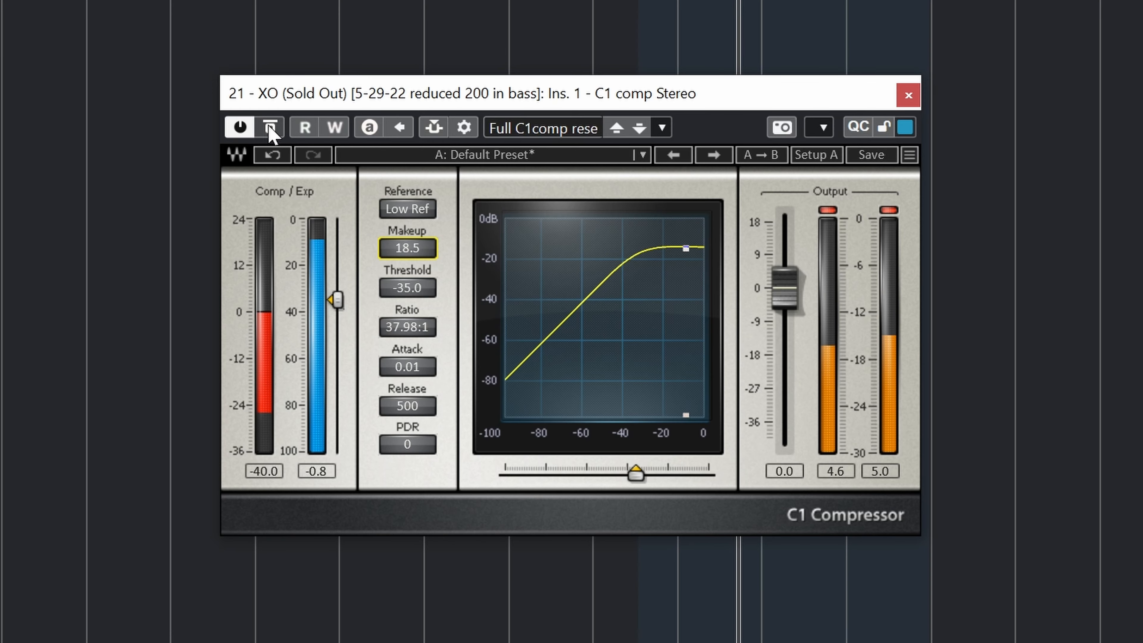
{"action": "left_click_drag", "start_coordinate": [414, 408], "coordinate": [416, 428]}
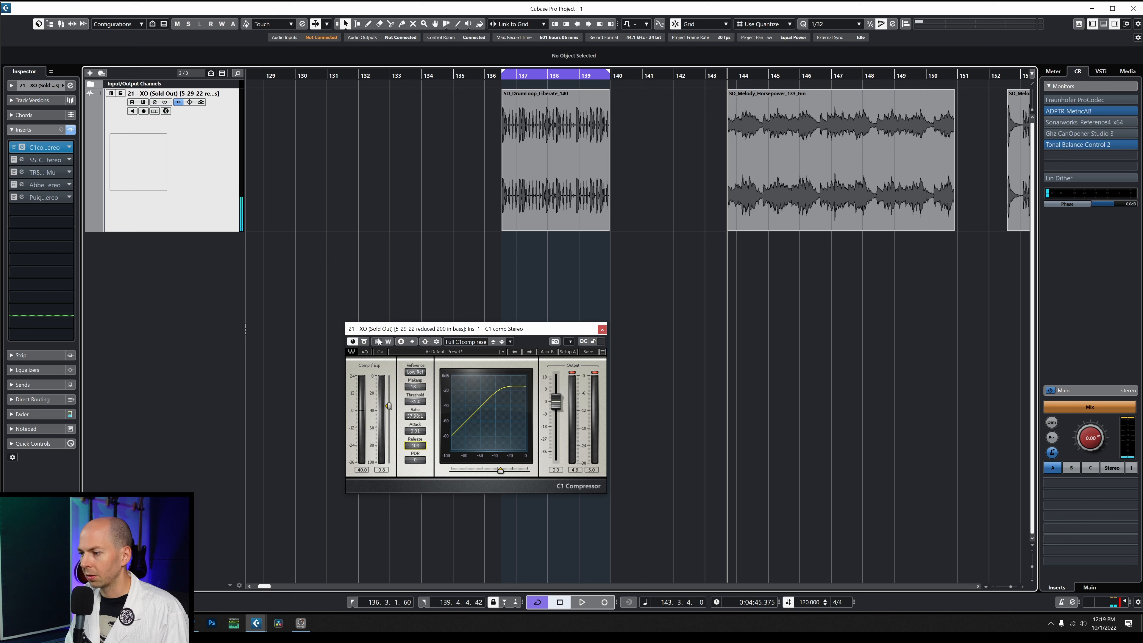
Step: Move the compressor window below the clips, play SD_Melody_Horsepower_133_Gm with the compressor bypassed, and switch the compressor back on
{"action": "left_click", "coordinate": [365, 342]}
{"action": "left_click_drag", "start_coordinate": [426, 329], "coordinate": [524, 280]}
{"action": "left_click", "coordinate": [461, 293]}
{"action": "key", "text": "space"}
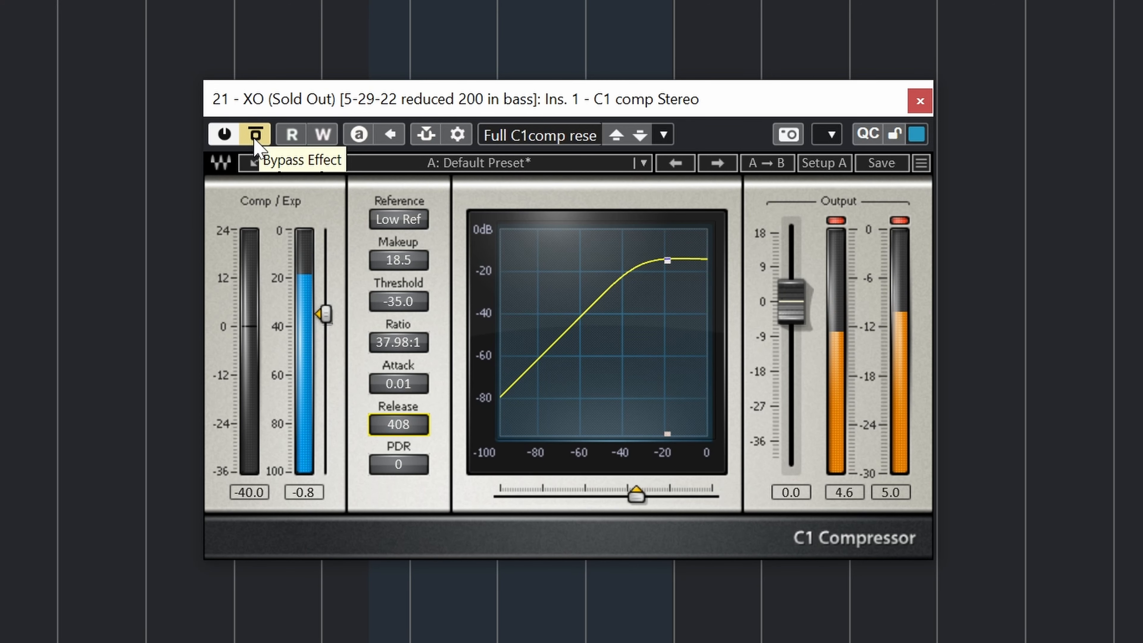
{"action": "left_click", "coordinate": [255, 136]}
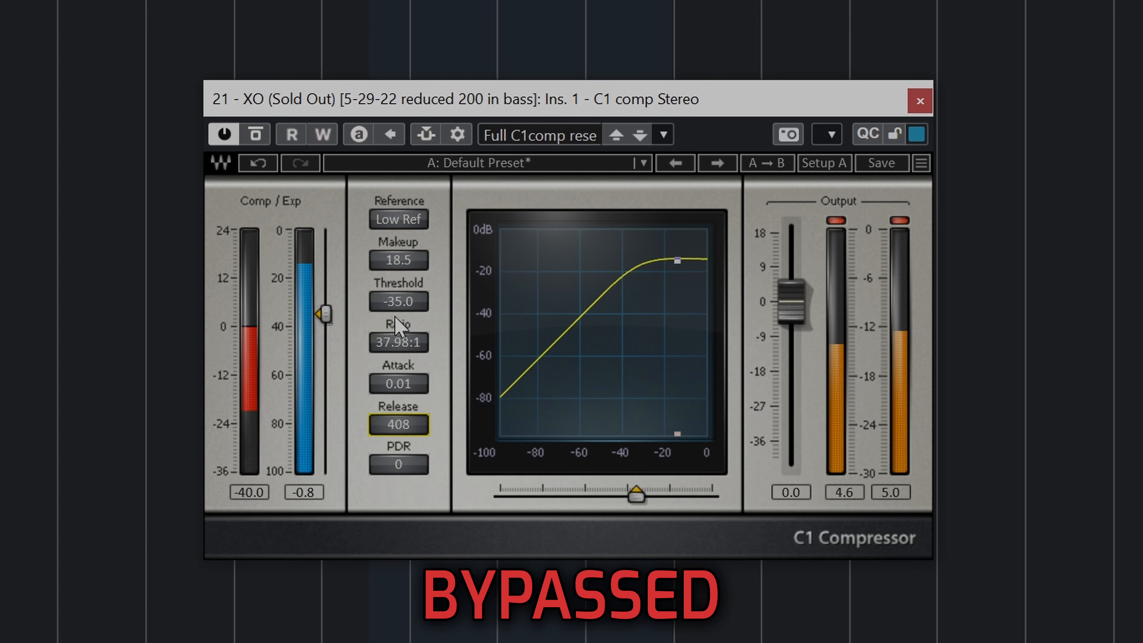
Step: Set the compressor to threshold -29.0, makeup 7.5, attack 50.12 and release 218 while the Horsepower melody plays
{"action": "left_click_drag", "start_coordinate": [325, 314], "coordinate": [325, 293]}
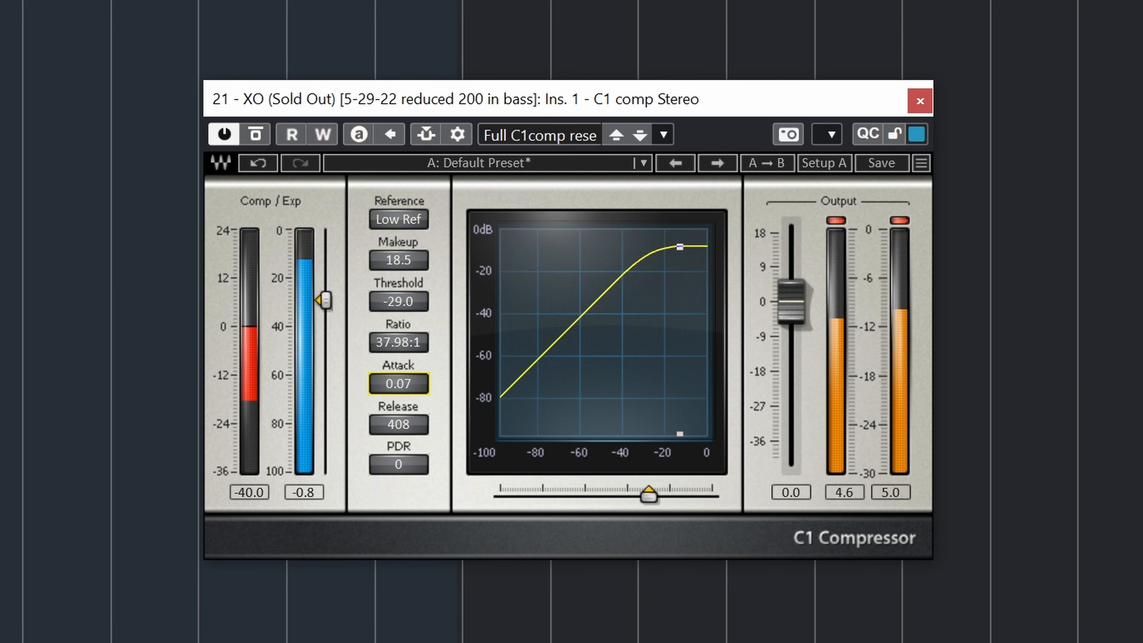
{"action": "left_click_drag", "start_coordinate": [399, 378], "coordinate": [399, 369]}
{"action": "left_click_drag", "start_coordinate": [398, 261], "coordinate": [398, 289]}
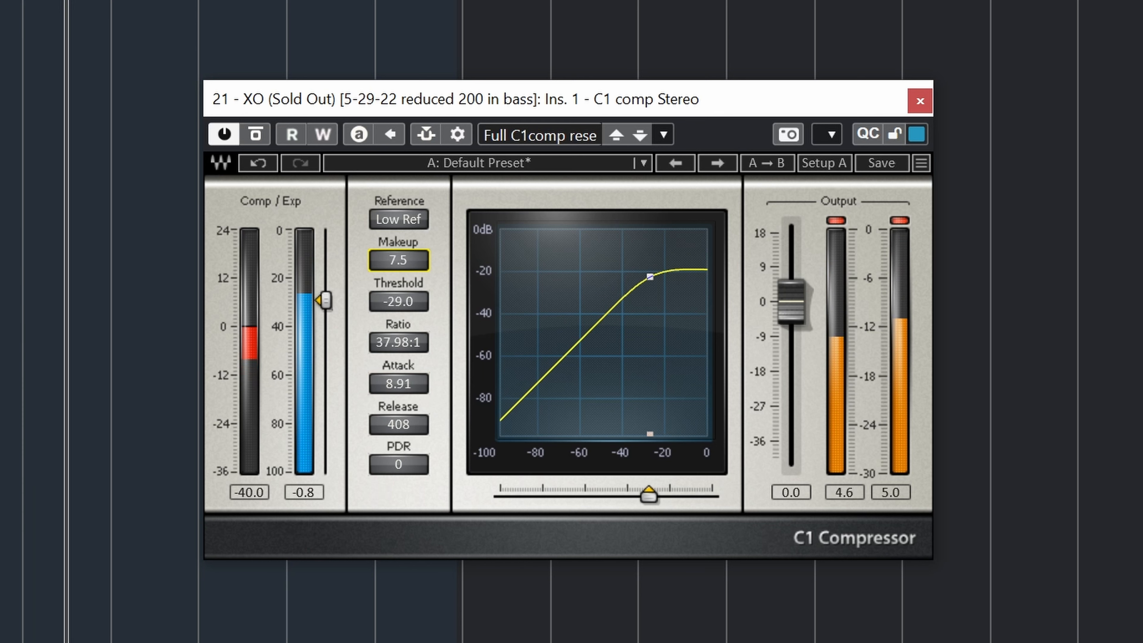
{"action": "left_click_drag", "start_coordinate": [407, 387], "coordinate": [407, 352]}
{"action": "left_click_drag", "start_coordinate": [422, 424], "coordinate": [423, 428]}
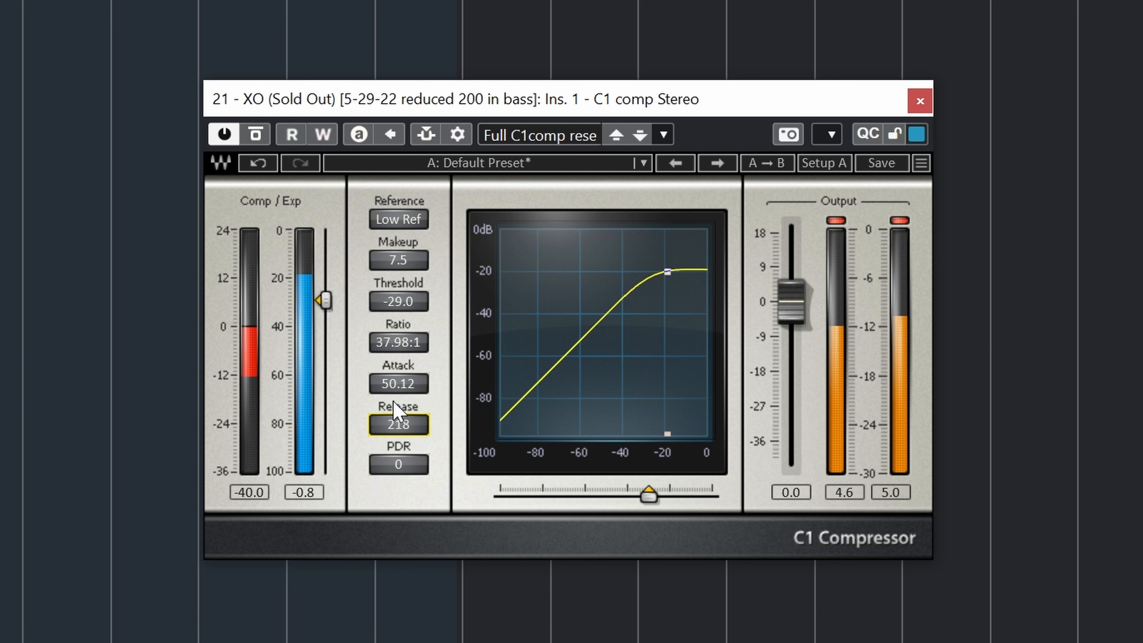
Step: Raise the threshold to -23.6 and compare the Horsepower melody with the compressor bypassed and active
{"action": "left_click_drag", "start_coordinate": [324, 306], "coordinate": [324, 292]}
{"action": "left_click", "coordinate": [255, 134]}
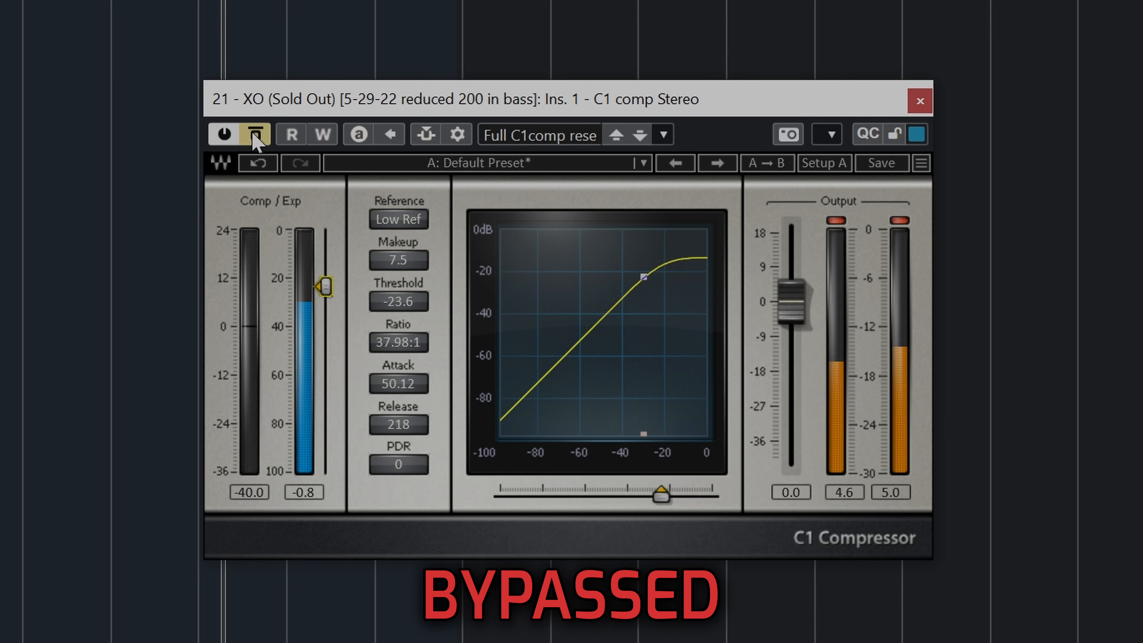
{"action": "left_click", "coordinate": [255, 134]}
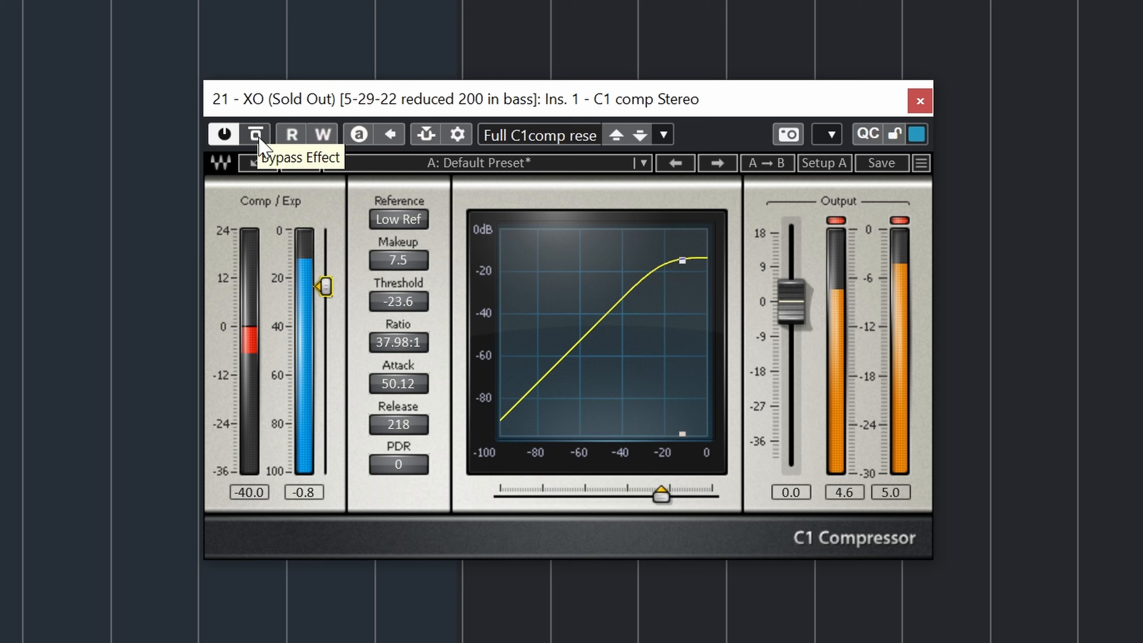
{"action": "left_click", "coordinate": [256, 135]}
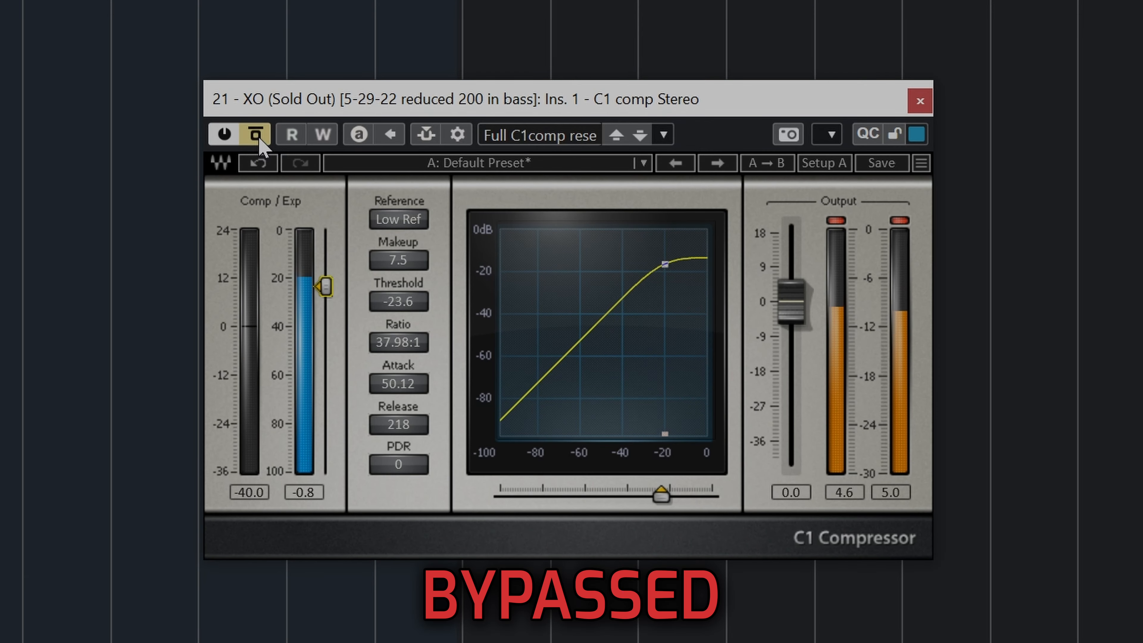
{"action": "left_click", "coordinate": [256, 134]}
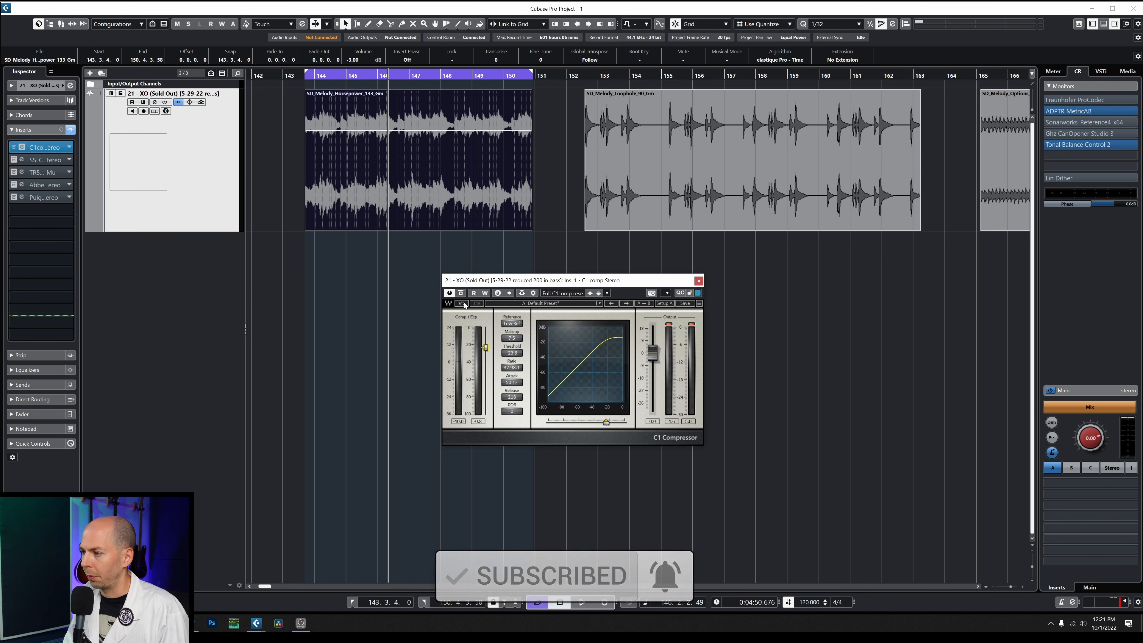
Step: Loop the SD_Melody_Loophole_90_Gm clip, reposition the compressor window, and audition the clip bypassed before switching the compressor back on
{"action": "left_click", "coordinate": [606, 148]}
{"action": "key", "text": "p"}
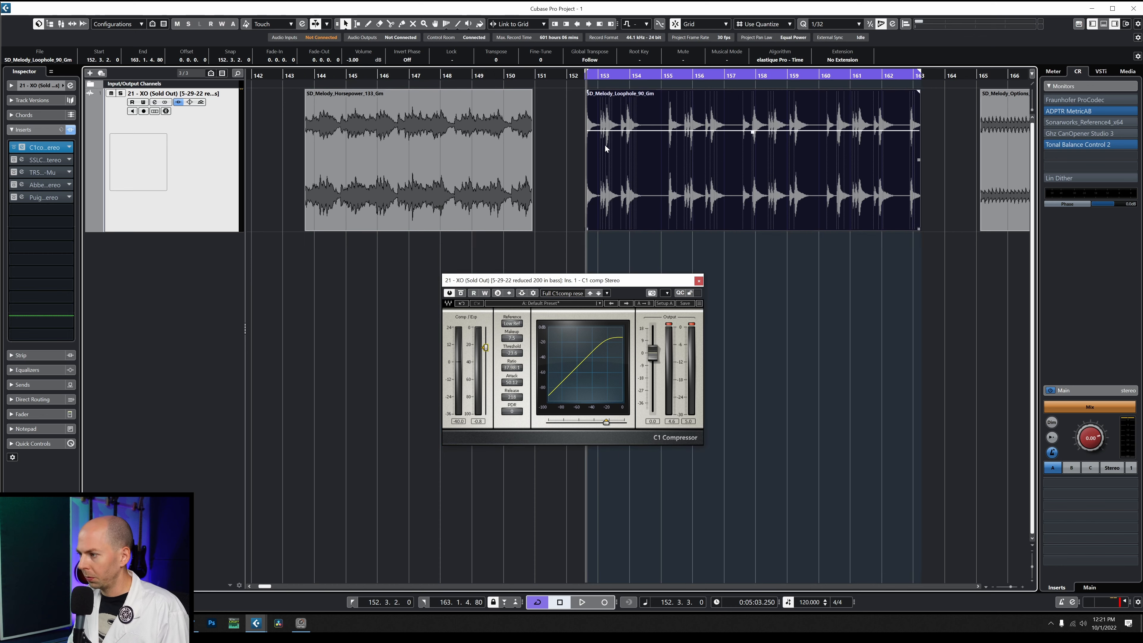
{"action": "left_click", "coordinate": [492, 285]}
{"action": "left_click_drag", "start_coordinate": [492, 285], "coordinate": [510, 294]}
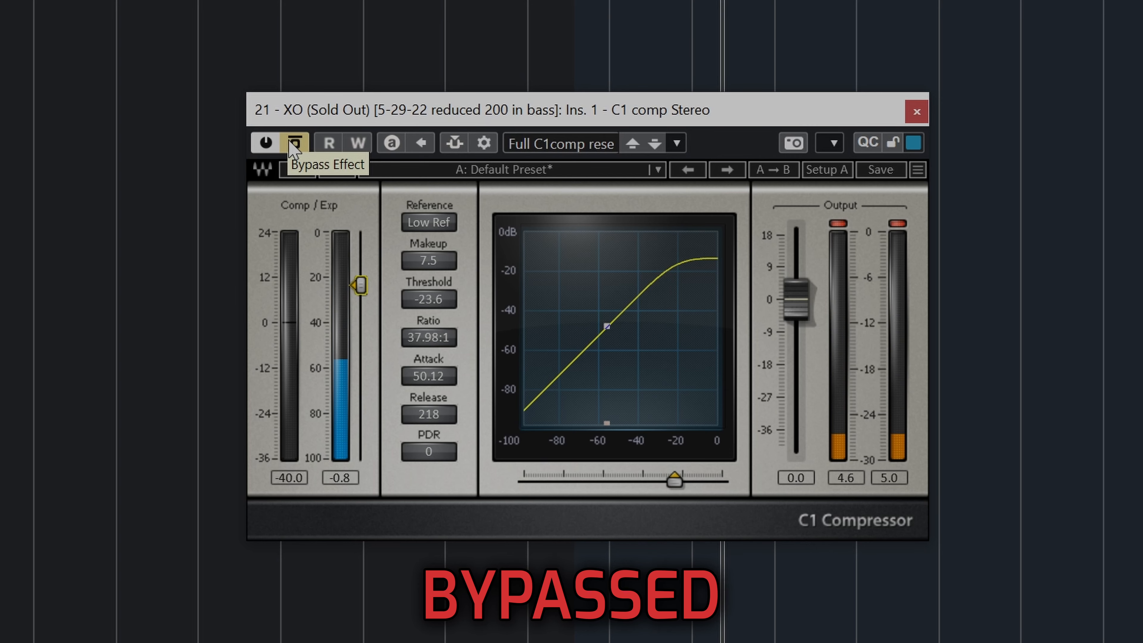
{"action": "left_click", "coordinate": [295, 144]}
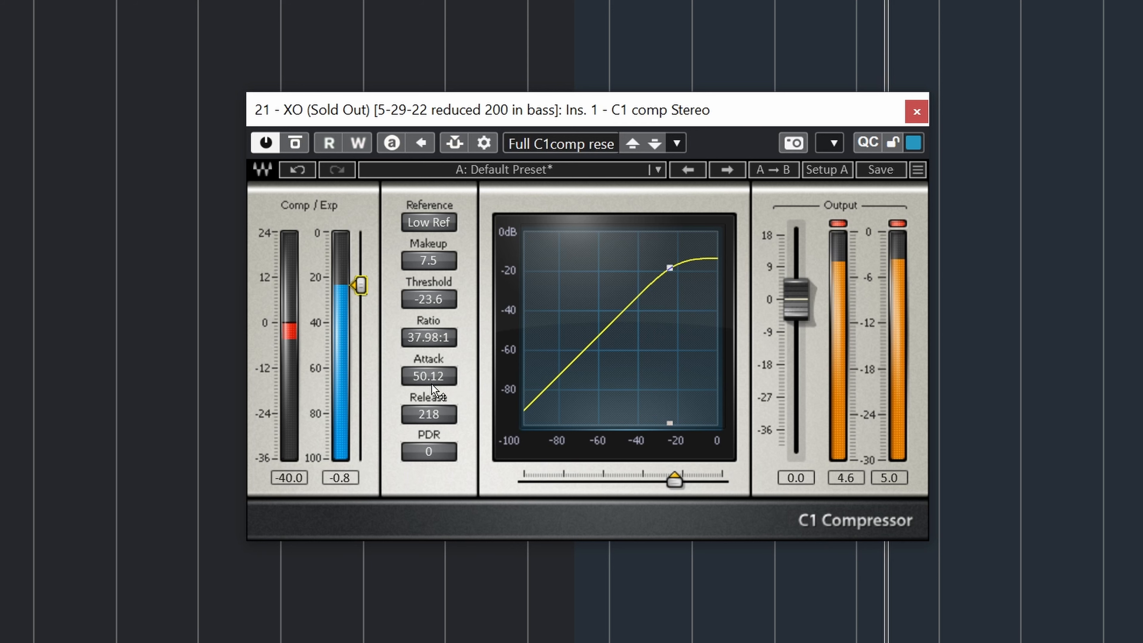
Step: Shorten the compressor's attack and set release 299 and makeup 9.1 while the Loophole melody plays
{"action": "left_click_drag", "start_coordinate": [431, 383], "coordinate": [431, 473]}
{"action": "left_click_drag", "start_coordinate": [430, 415], "coordinate": [430, 360]}
{"action": "left_click_drag", "start_coordinate": [429, 261], "coordinate": [428, 243]}
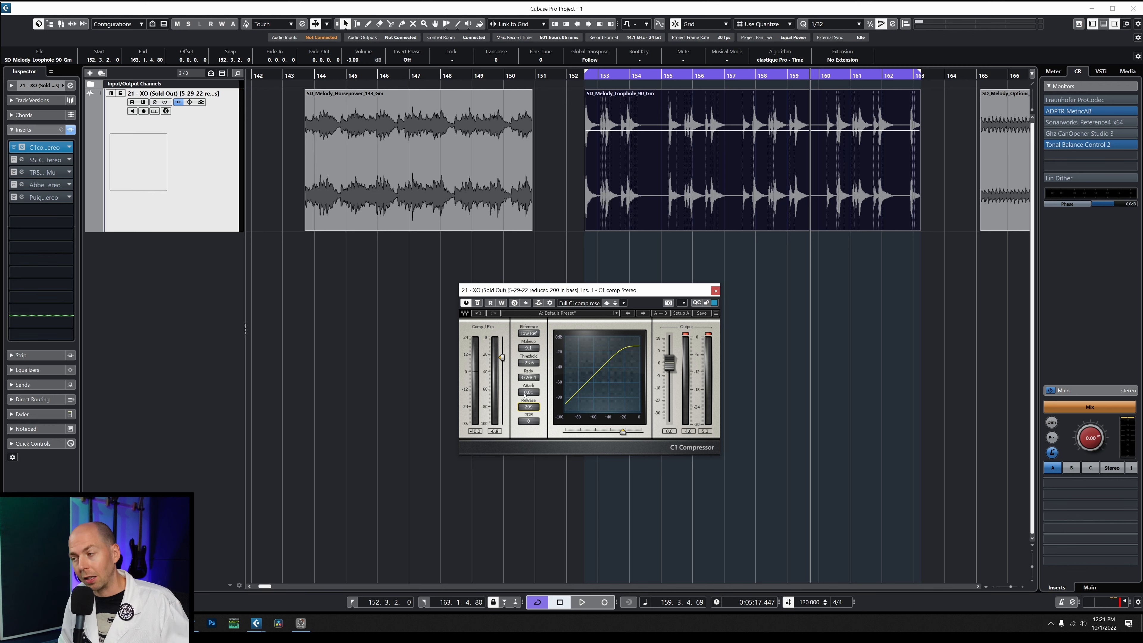
Step: Play the Loophole melody and adjust the compressor to attack 18.06 and release 473
{"action": "key", "text": "space"}
{"action": "left_click_drag", "start_coordinate": [529, 392], "coordinate": [529, 387]}
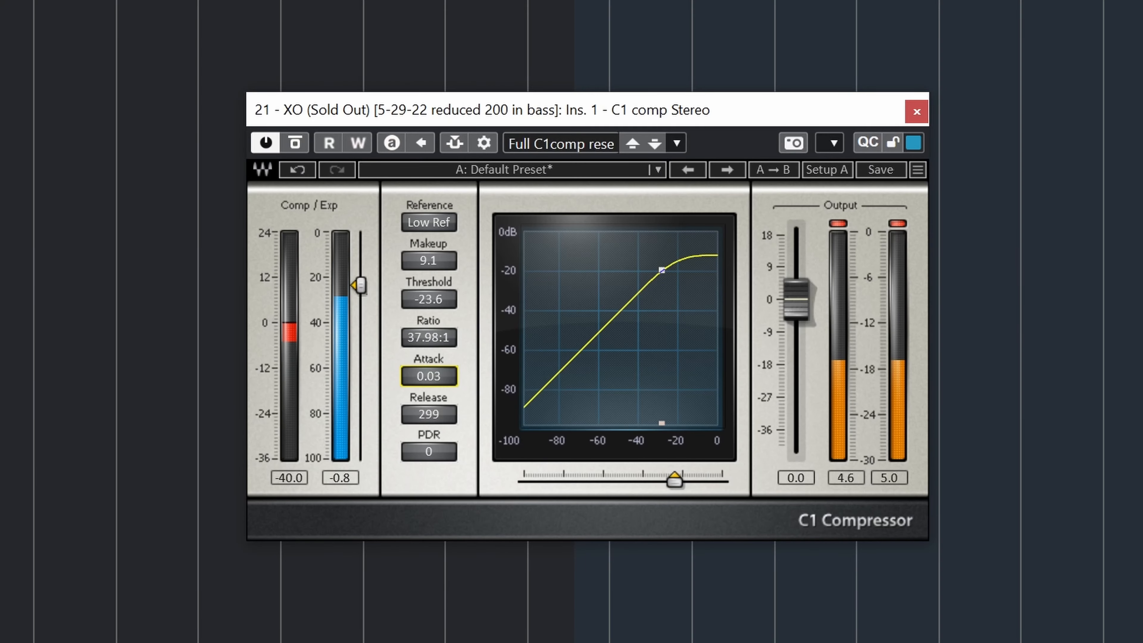
{"action": "left_click_drag", "start_coordinate": [429, 376], "coordinate": [428, 369]}
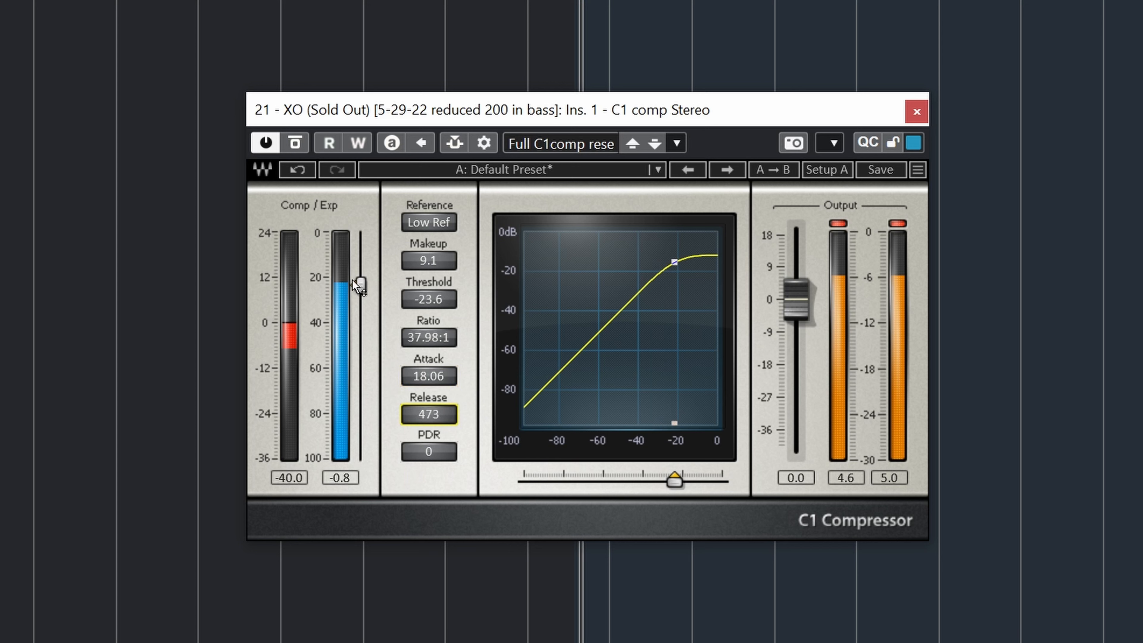
Step: Compare the Loophole melody with the compressor bypassed and active, leaving it bypassed
{"action": "left_click", "coordinate": [295, 142]}
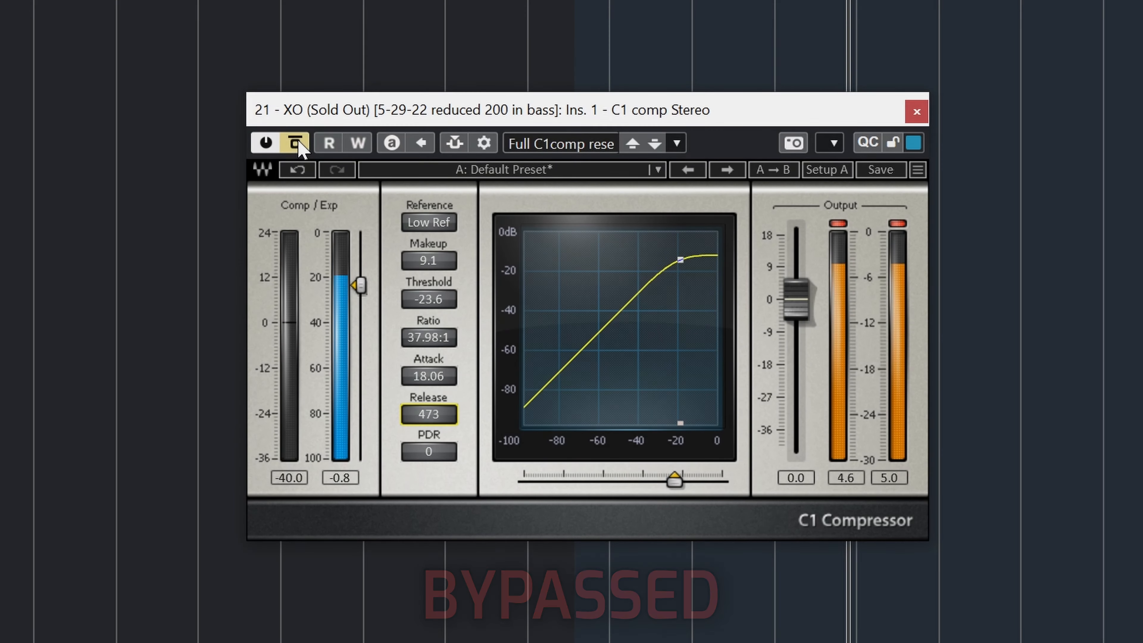
{"action": "left_click", "coordinate": [296, 142]}
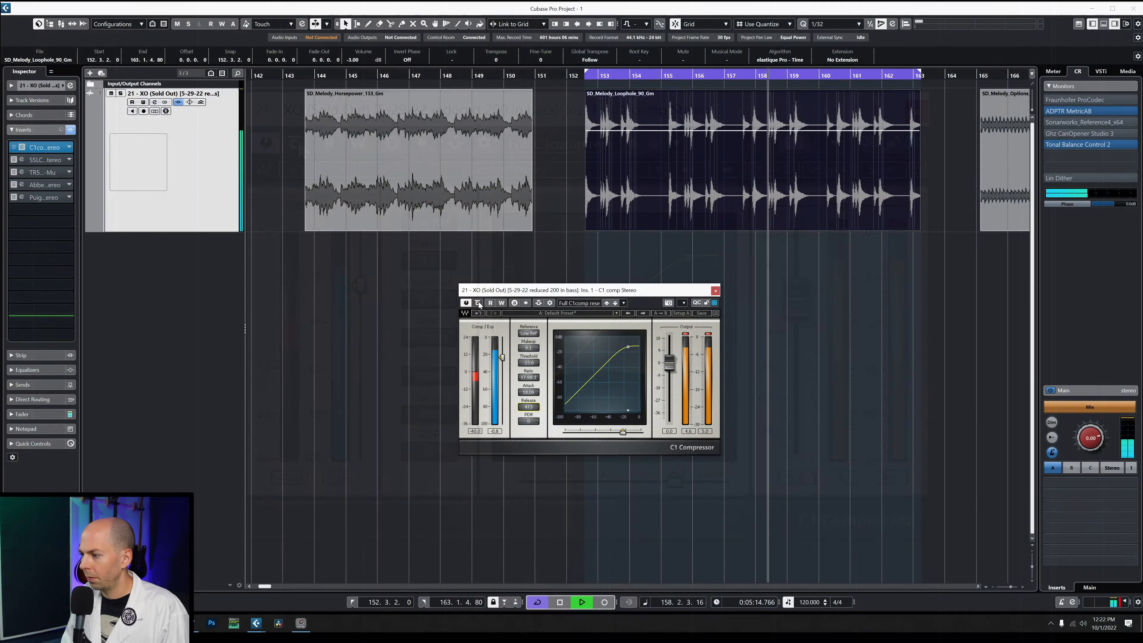
{"action": "left_click", "coordinate": [297, 143]}
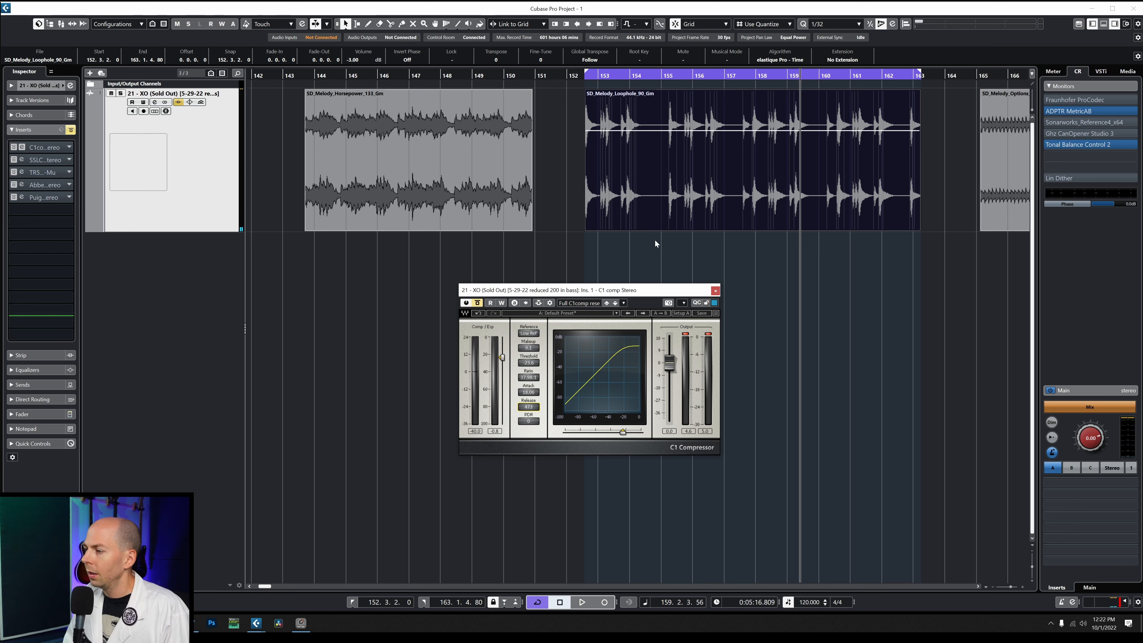
Step: Loop the SD_Melody_Options_127_Gm clip, play it with the compressor bypassed, and switch the compressor back on
{"action": "scroll", "coordinate": [777, 192], "scroll_direction": "down", "scroll_amount": 3}
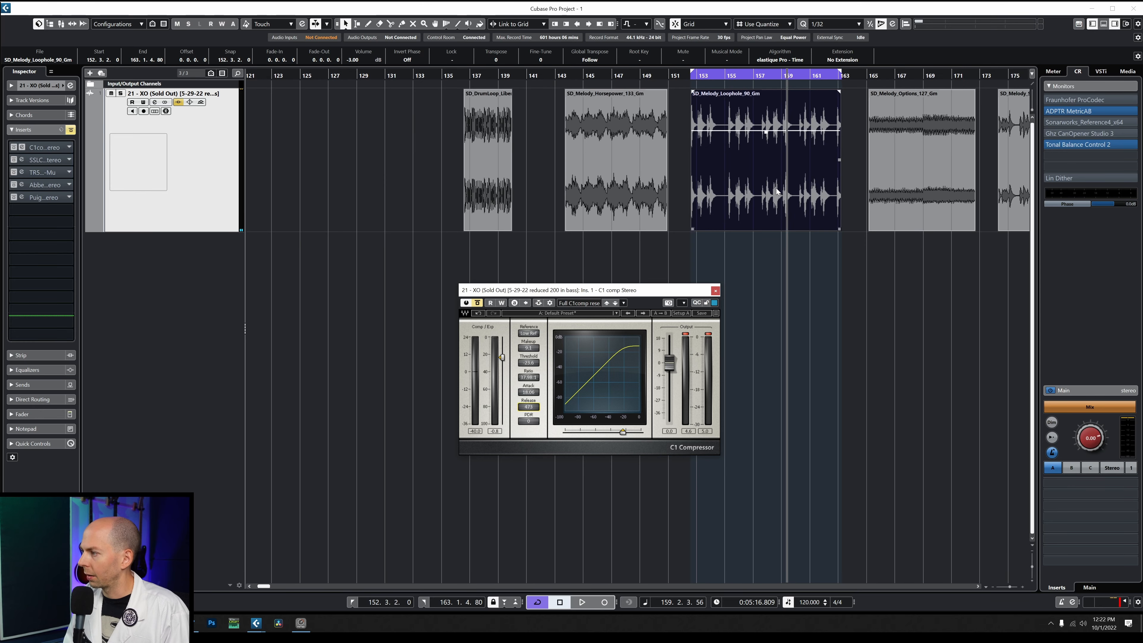
{"action": "left_click_drag", "start_coordinate": [869, 77], "coordinate": [615, 77]}
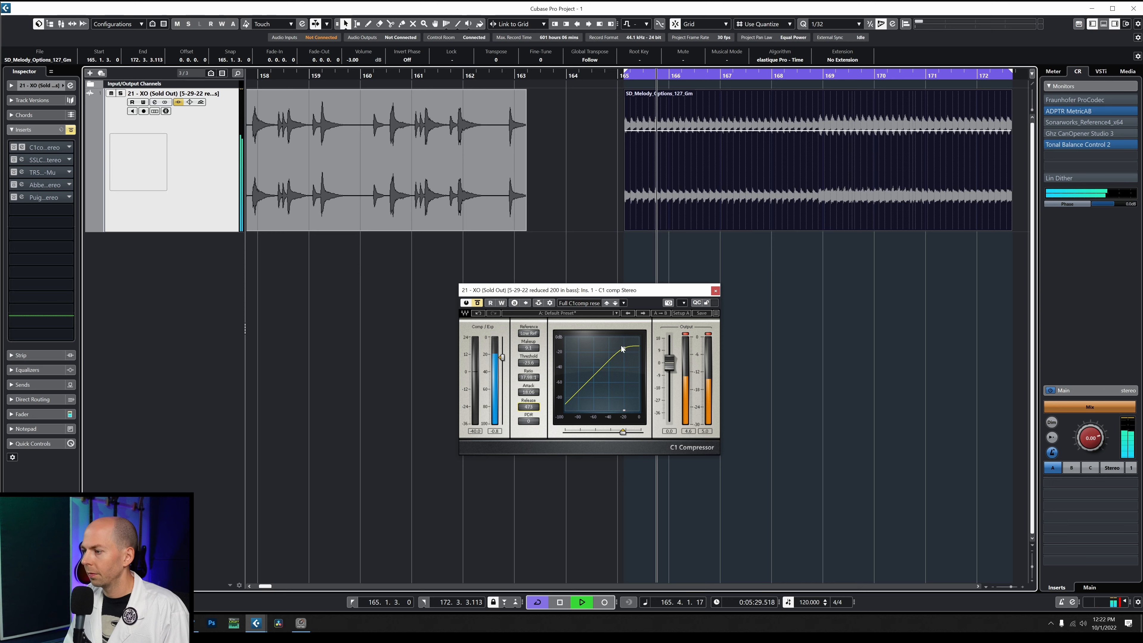
{"action": "key", "text": "space"}
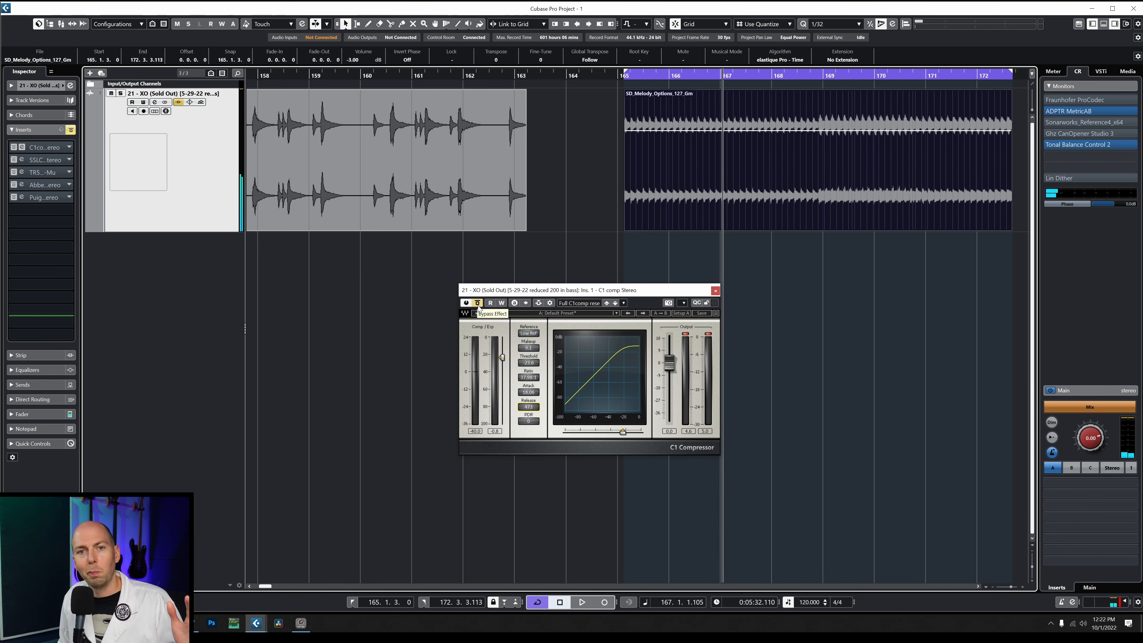
{"action": "left_click", "coordinate": [478, 303]}
{"action": "key", "text": "space"}
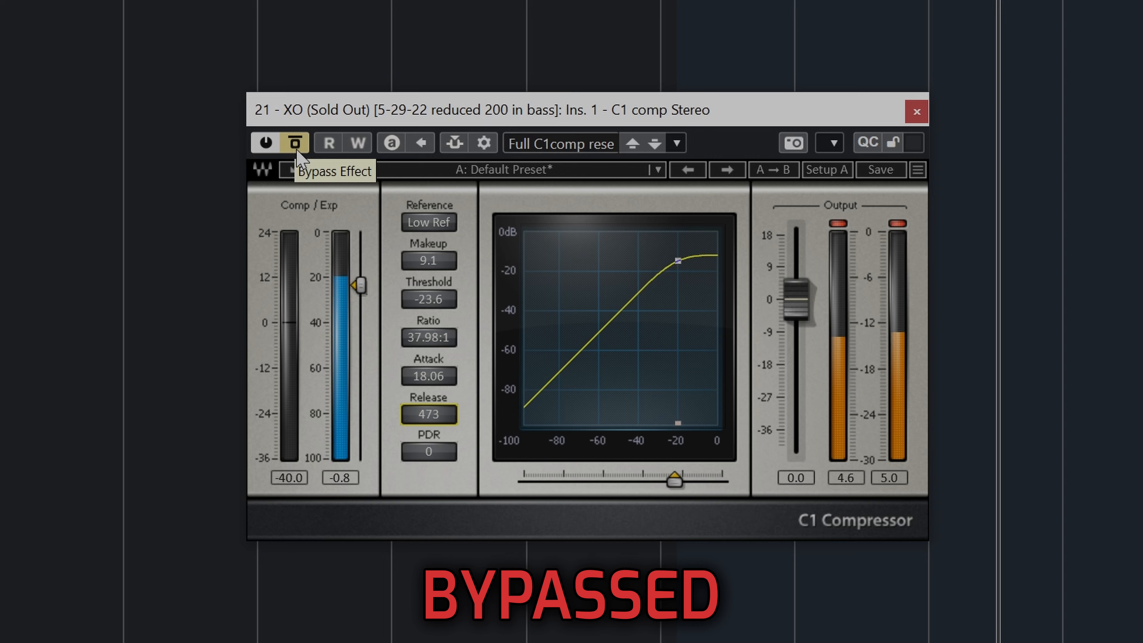
{"action": "left_click", "coordinate": [296, 149]}
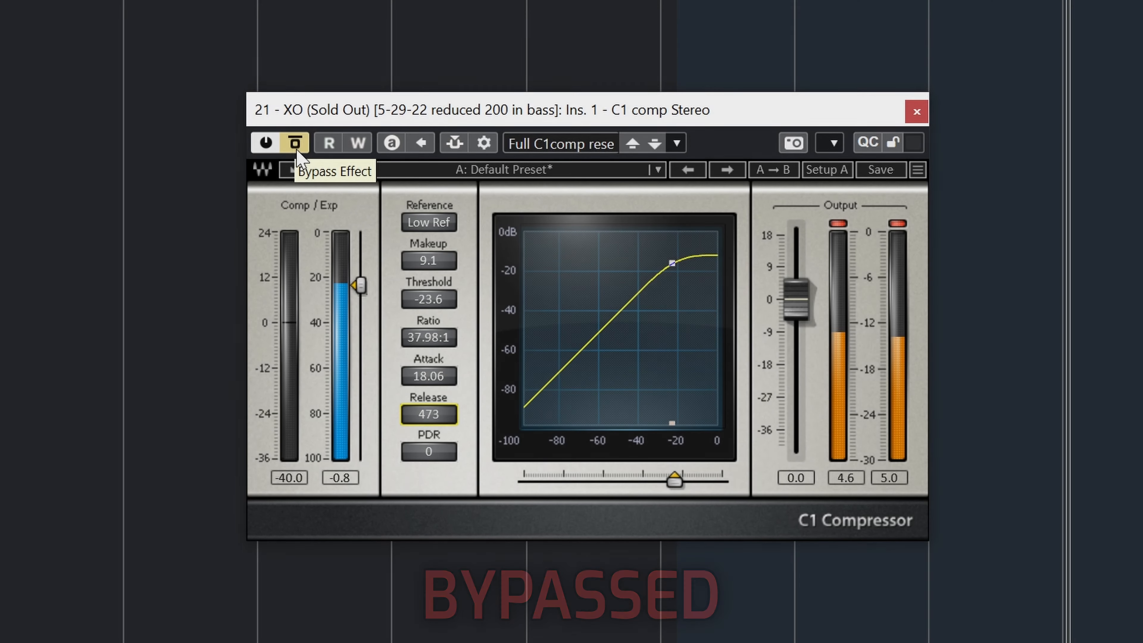
Step: Set the compressor to ratio -16.03:1, attack 0.01, threshold -30.7 and release 408 for the Options melody
{"action": "left_click_drag", "start_coordinate": [429, 337], "coordinate": [428, 356]}
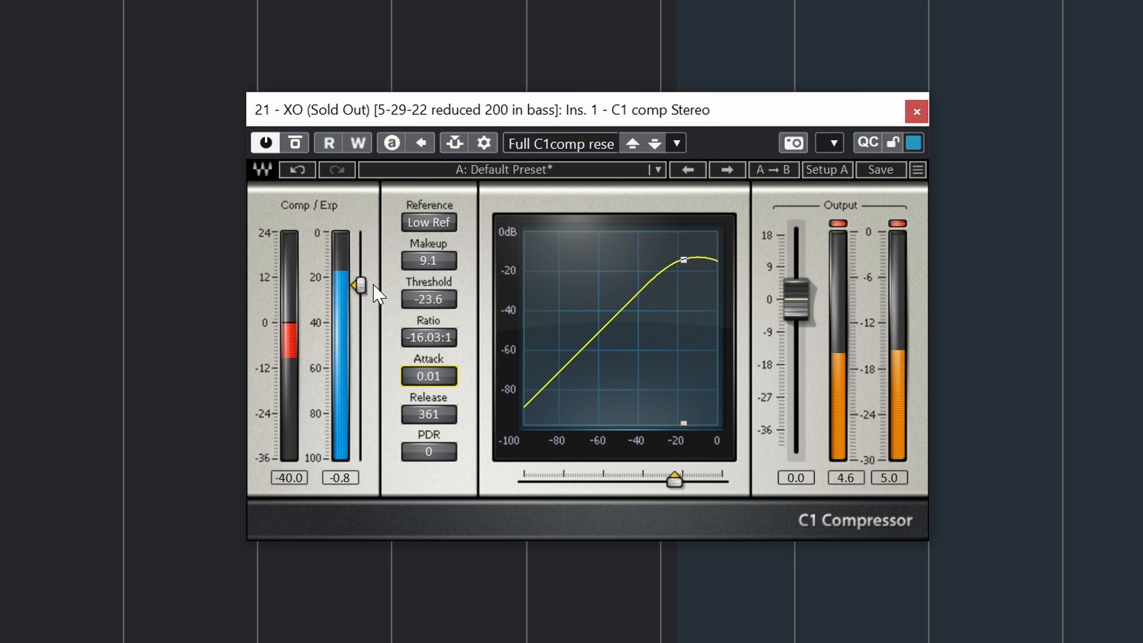
{"action": "left_click_drag", "start_coordinate": [360, 284], "coordinate": [360, 317]}
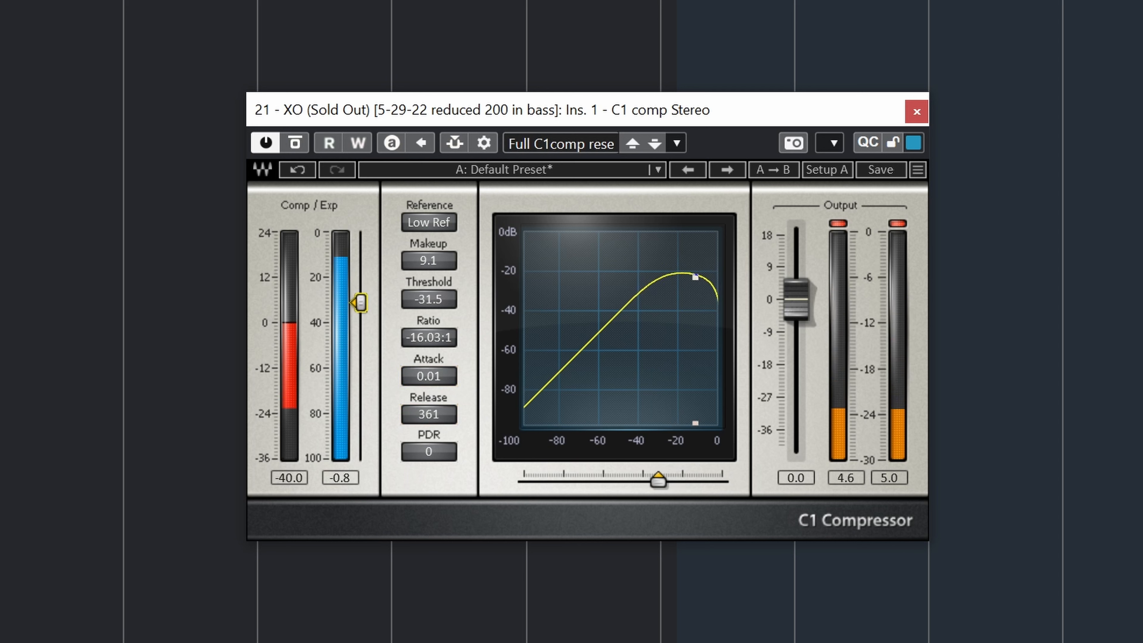
{"action": "left_click_drag", "start_coordinate": [442, 426], "coordinate": [442, 397]}
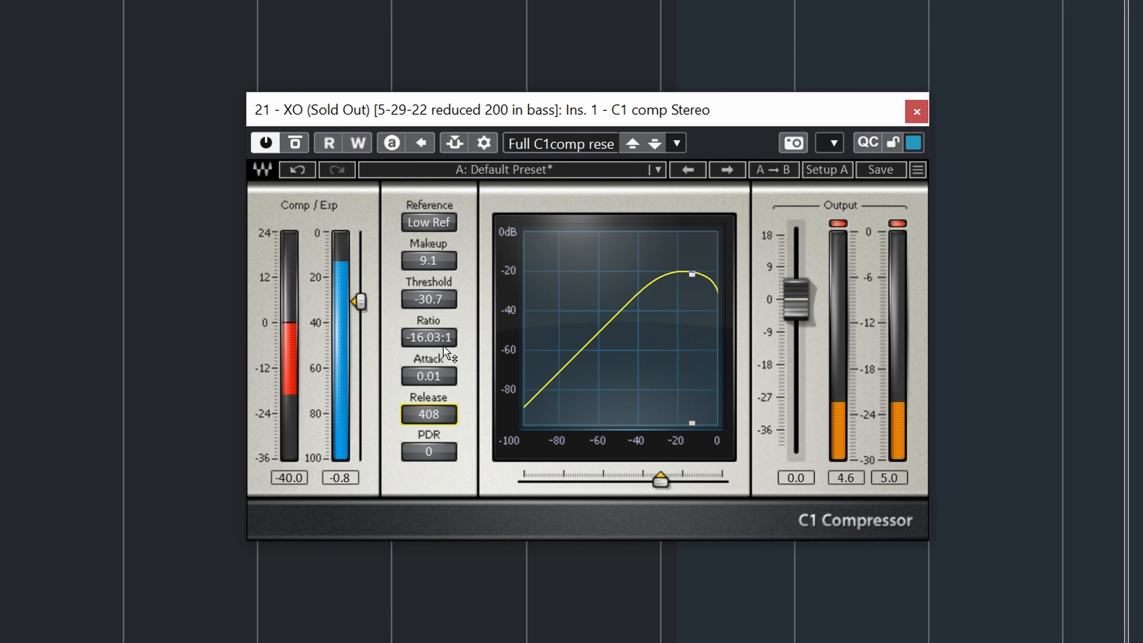
Step: Compare the Options melody twice with the compressor bypassed and active
{"action": "left_click", "coordinate": [298, 144]}
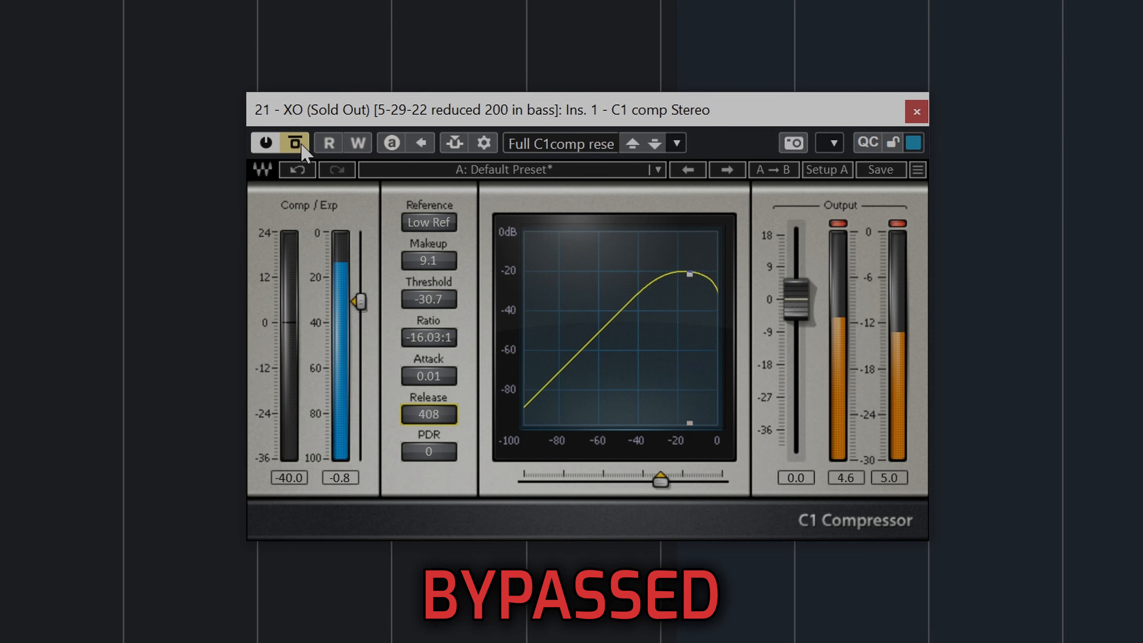
{"action": "left_click", "coordinate": [298, 145]}
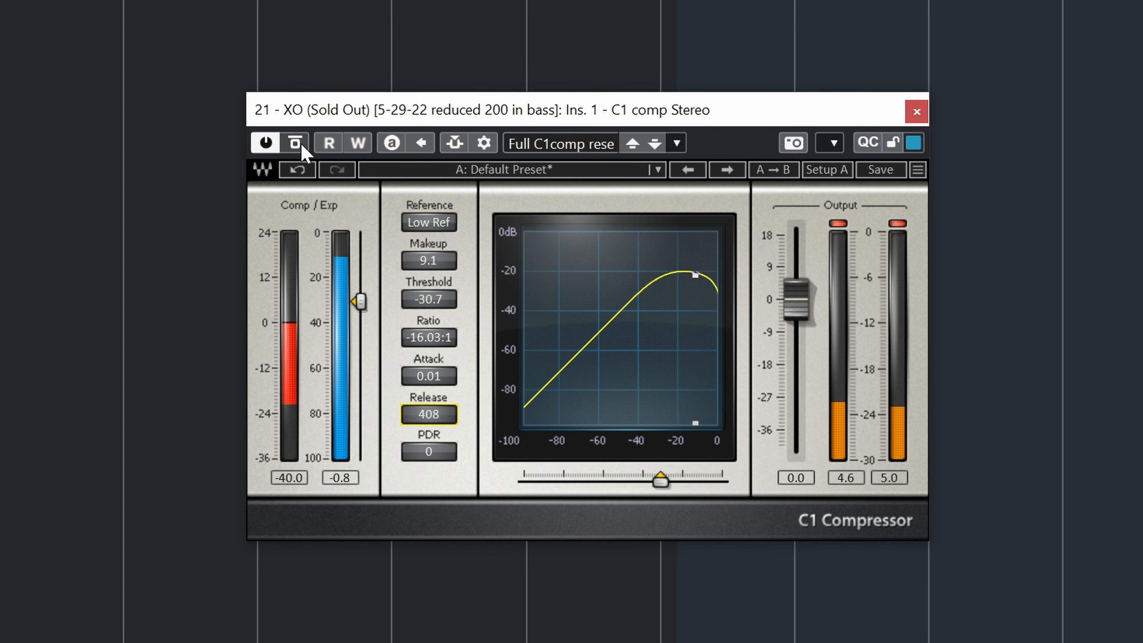
{"action": "left_click", "coordinate": [300, 145]}
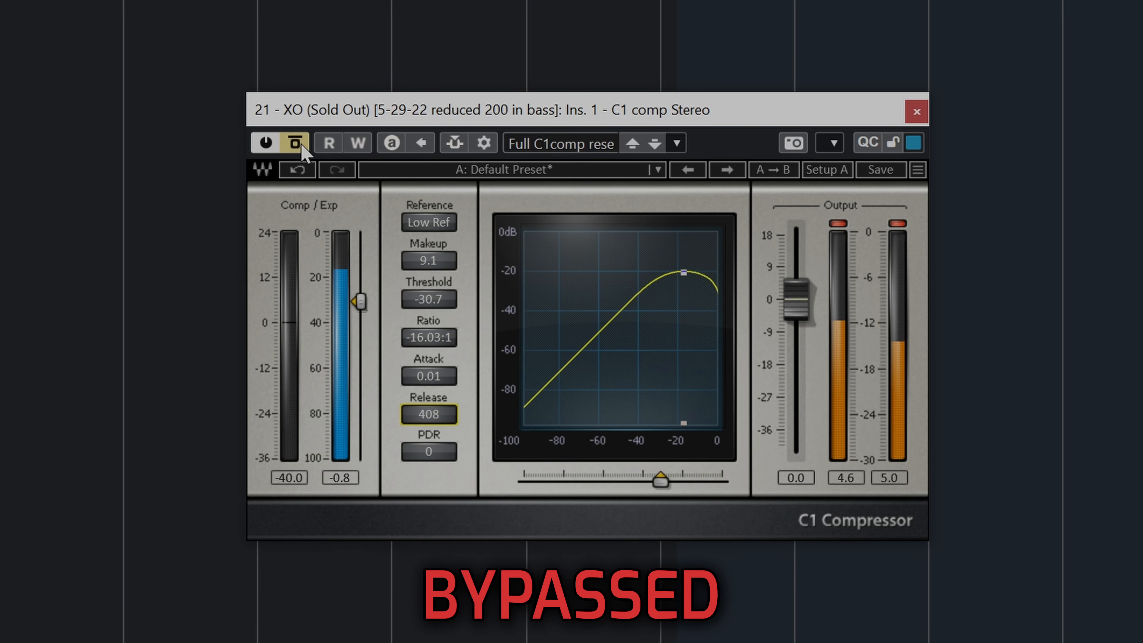
{"action": "left_click", "coordinate": [301, 145]}
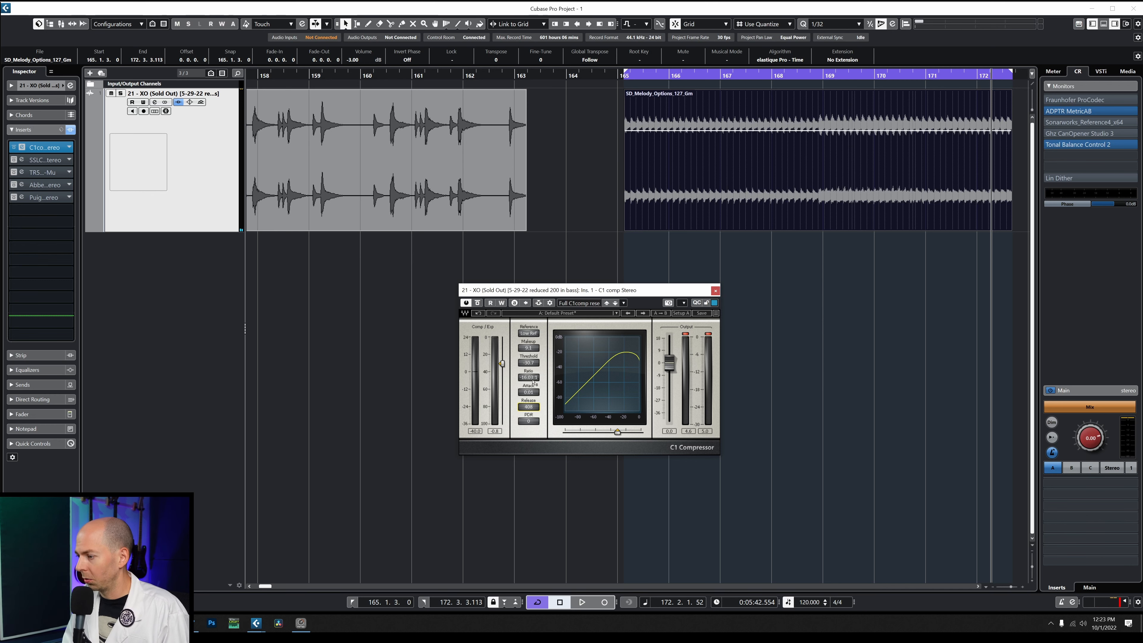
Step: Play the Options melody again and set the compressor's ratio to 26.04:1 and threshold to -37.2
{"action": "key", "text": "space"}
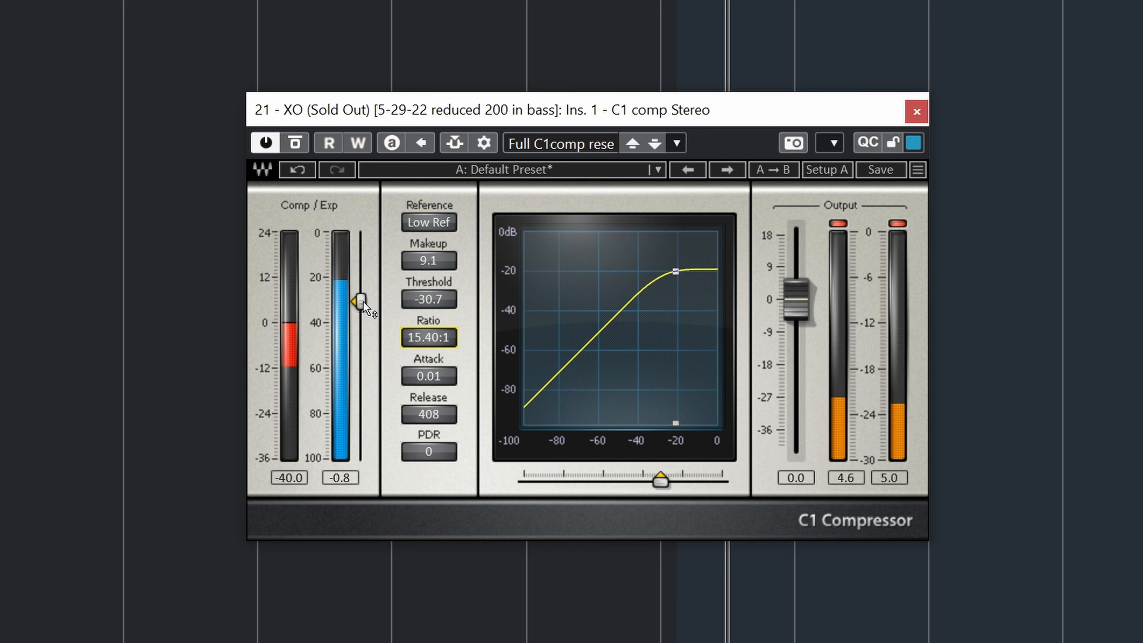
{"action": "left_click_drag", "start_coordinate": [363, 301], "coordinate": [372, 302]}
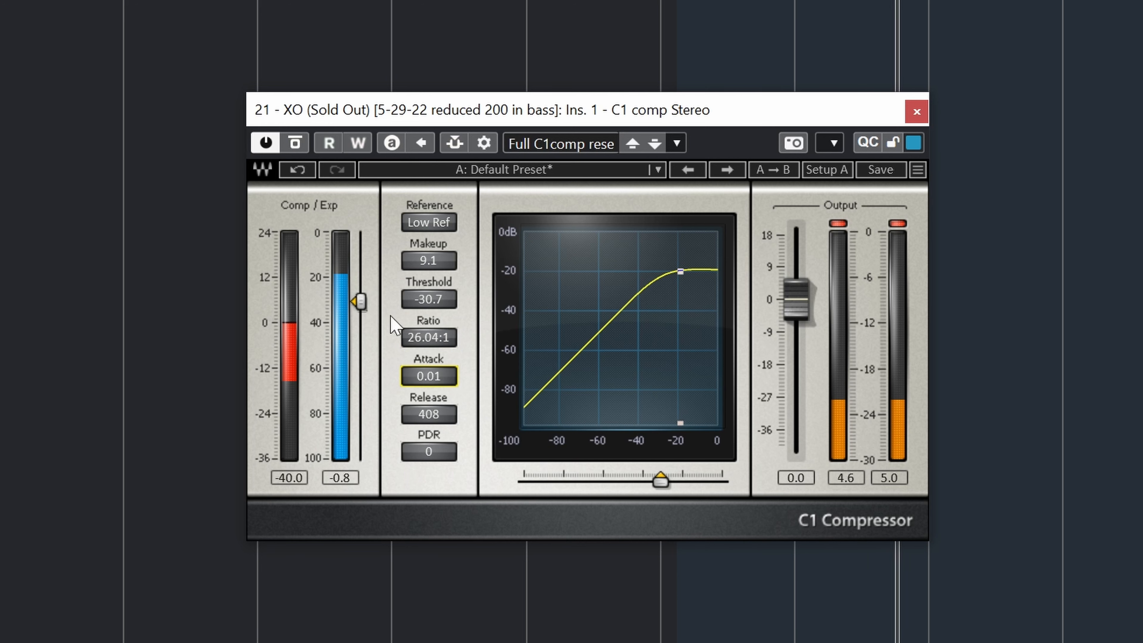
{"action": "left_click_drag", "start_coordinate": [363, 300], "coordinate": [363, 315]}
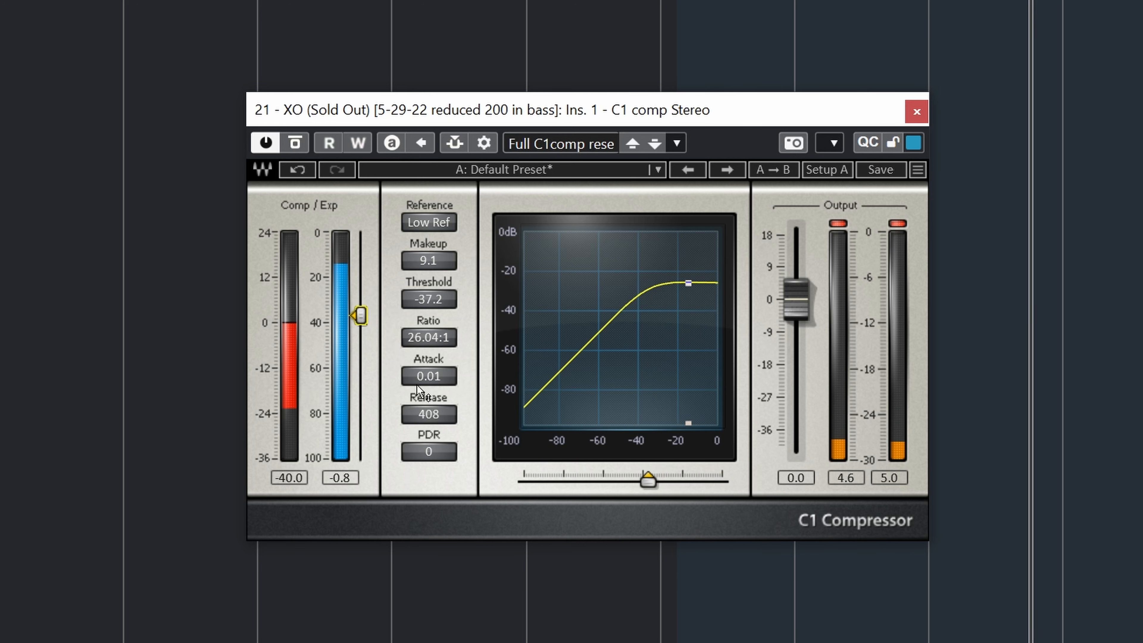
Step: Play the melody loop and compare it twice with the compressor bypassed and active
{"action": "key", "text": "space"}
{"action": "left_click", "coordinate": [295, 143]}
{"action": "left_click", "coordinate": [295, 144]}
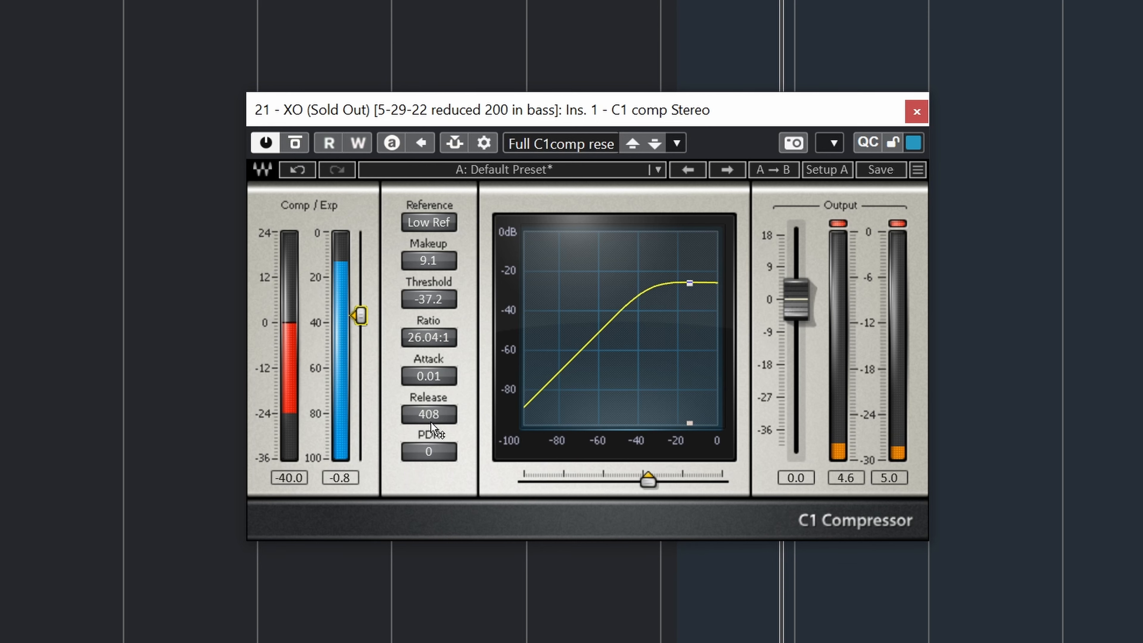
{"action": "left_click", "coordinate": [296, 144]}
{"action": "left_click", "coordinate": [296, 144]}
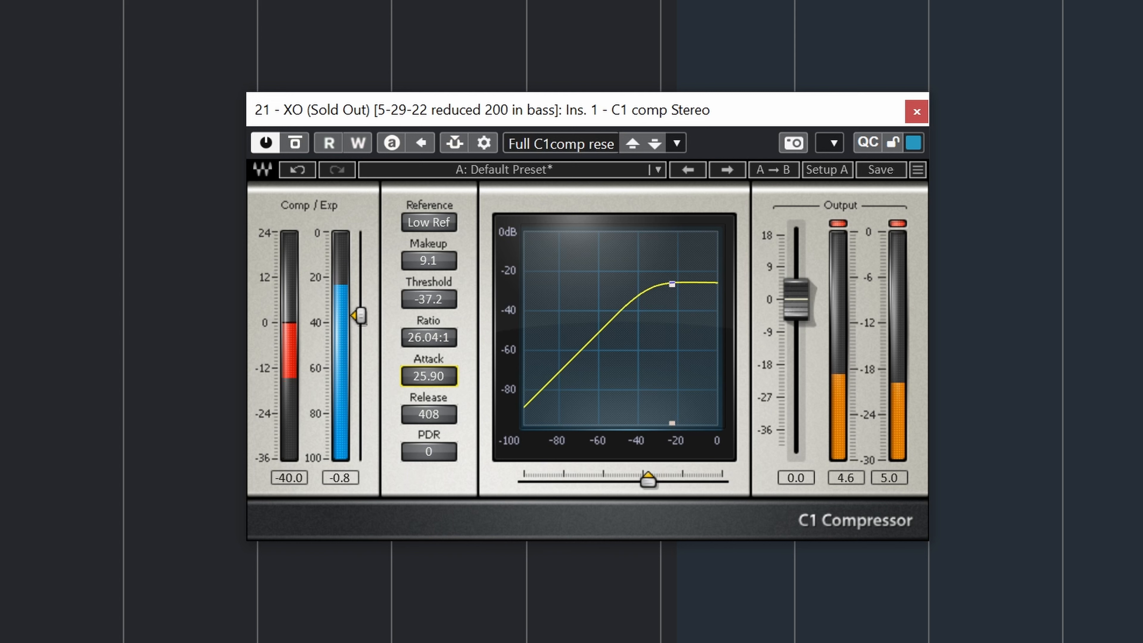
Step: Set the compressor to release 115, attack 25.31, ratio 19.50:1 and threshold -24.0 for the melody loop
{"action": "left_click_drag", "start_coordinate": [429, 414], "coordinate": [429, 440]}
{"action": "left_click_drag", "start_coordinate": [428, 338], "coordinate": [428, 342]}
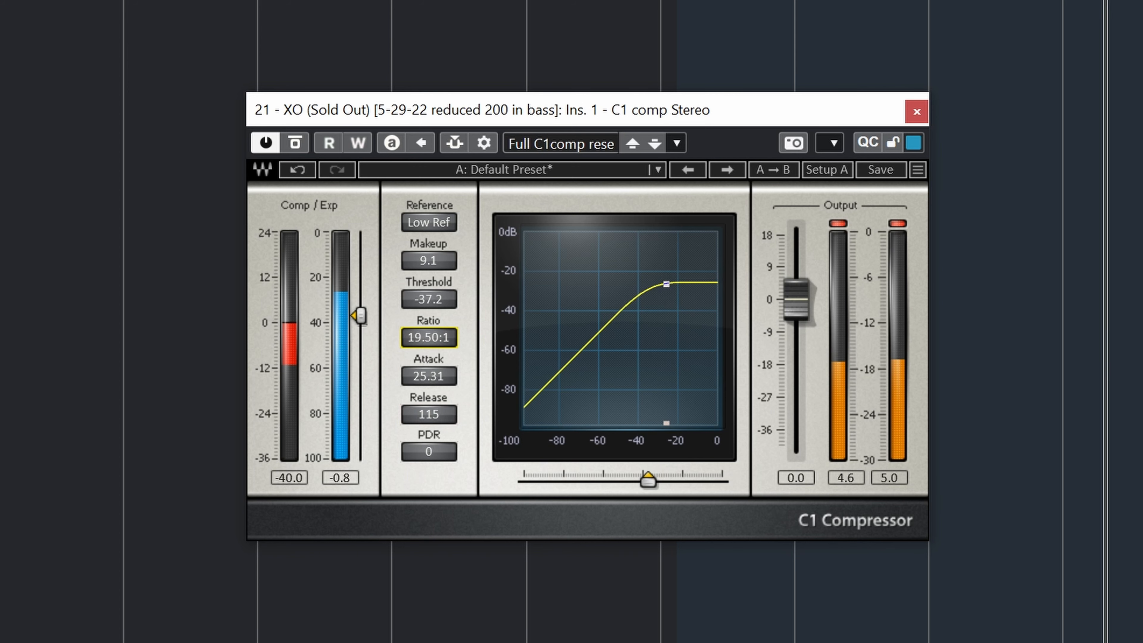
{"action": "key", "text": "space"}
{"action": "left_click_drag", "start_coordinate": [360, 317], "coordinate": [355, 304]}
{"action": "key", "text": "space"}
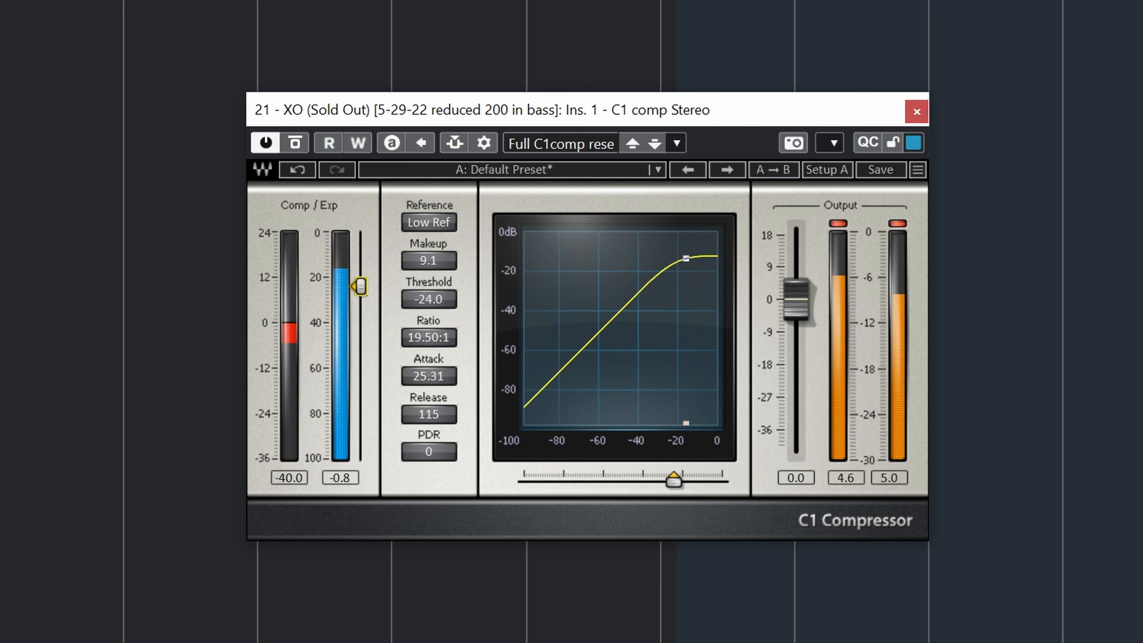
Step: Compare the melody loop bypassed and compressed while adjusting the makeup gain to 3.1 and finally 4.6
{"action": "left_click", "coordinate": [295, 143]}
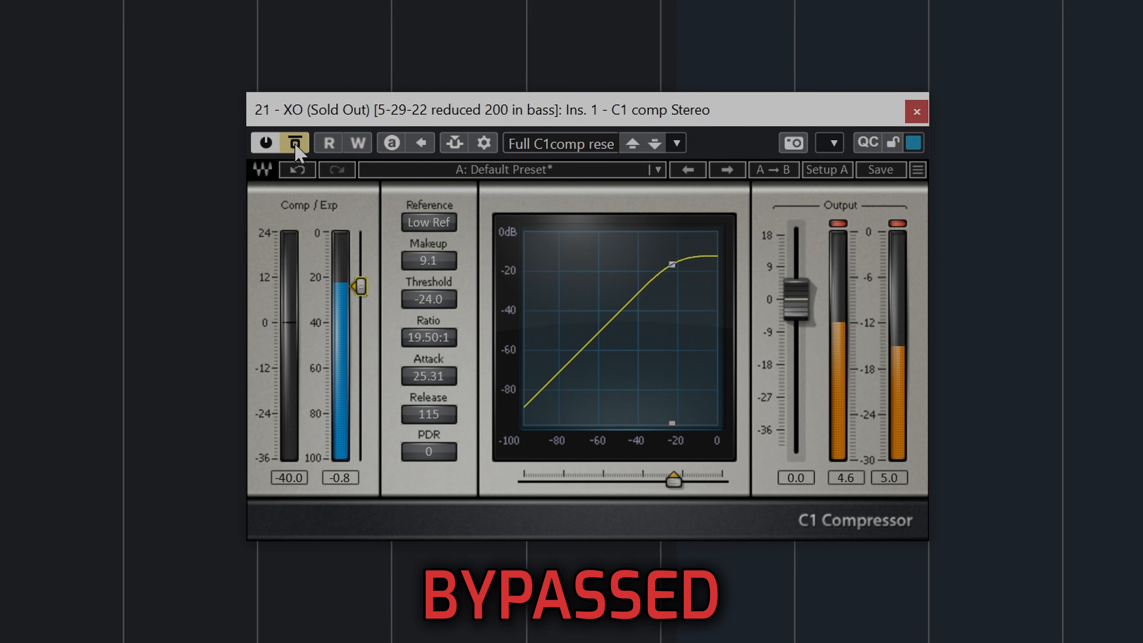
{"action": "left_click", "coordinate": [296, 147]}
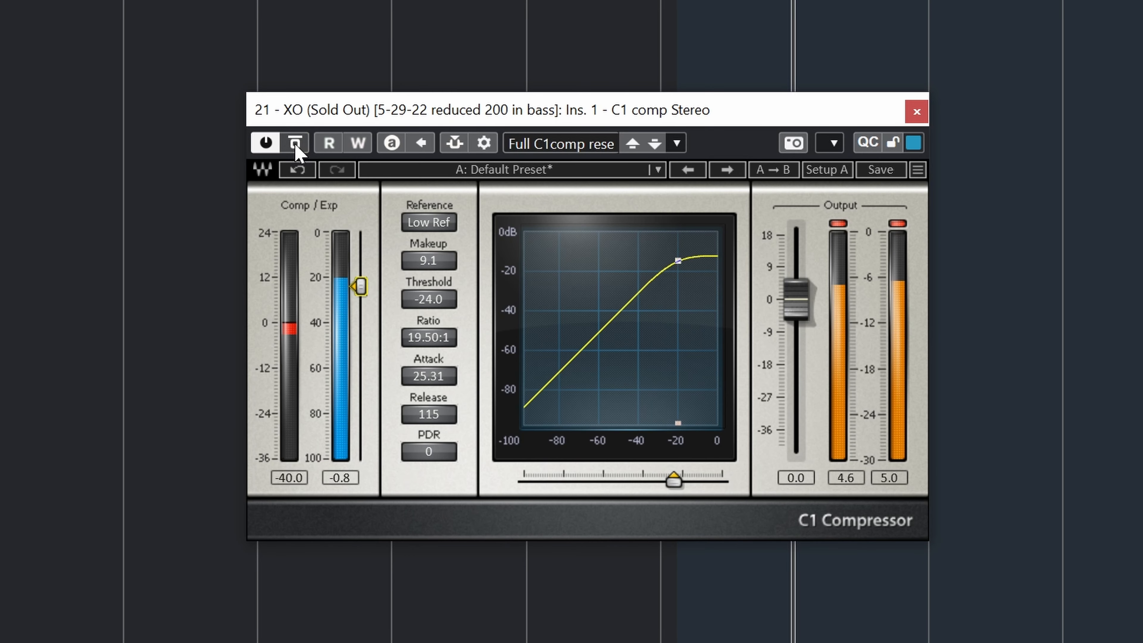
{"action": "left_click_drag", "start_coordinate": [428, 261], "coordinate": [429, 289]}
{"action": "left_click", "coordinate": [297, 145]}
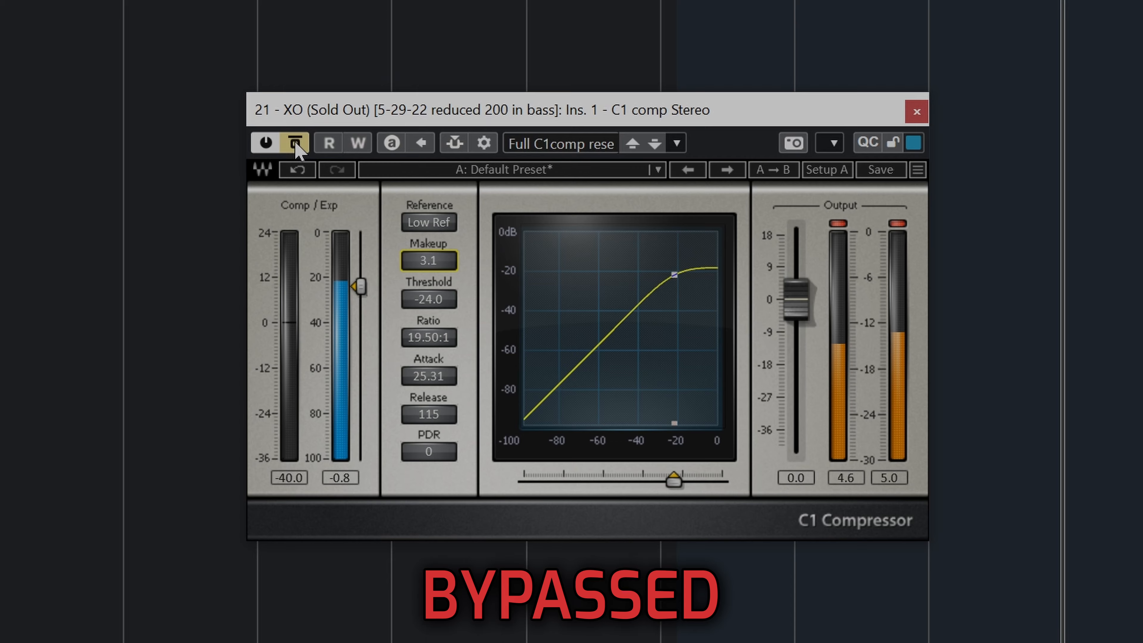
{"action": "left_click", "coordinate": [296, 145]}
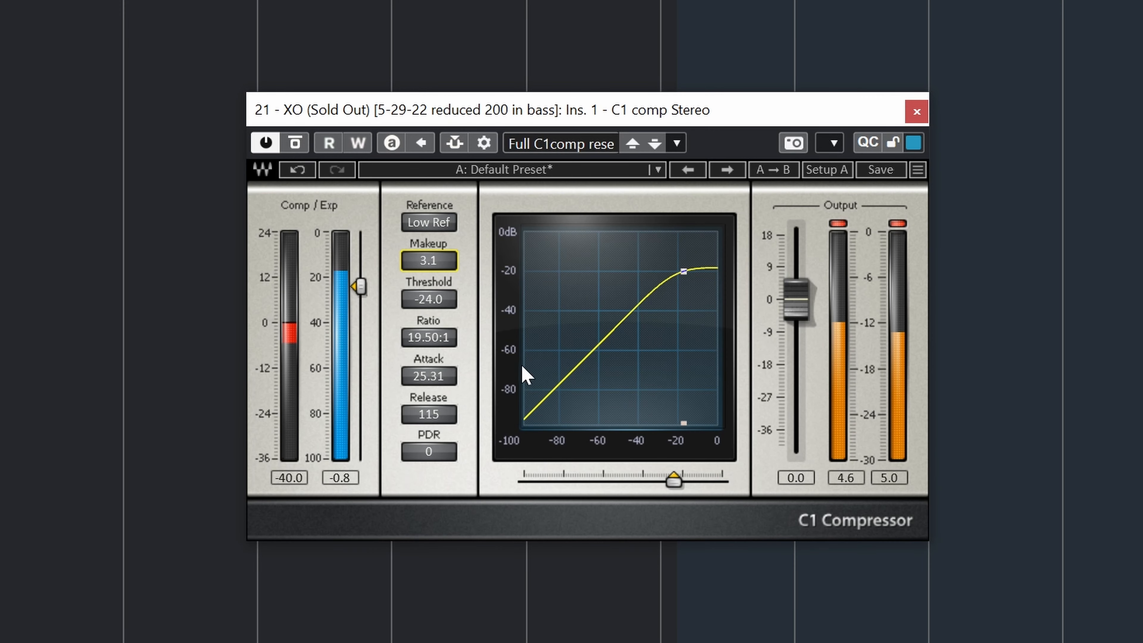
{"action": "left_click_drag", "start_coordinate": [433, 261], "coordinate": [434, 254]}
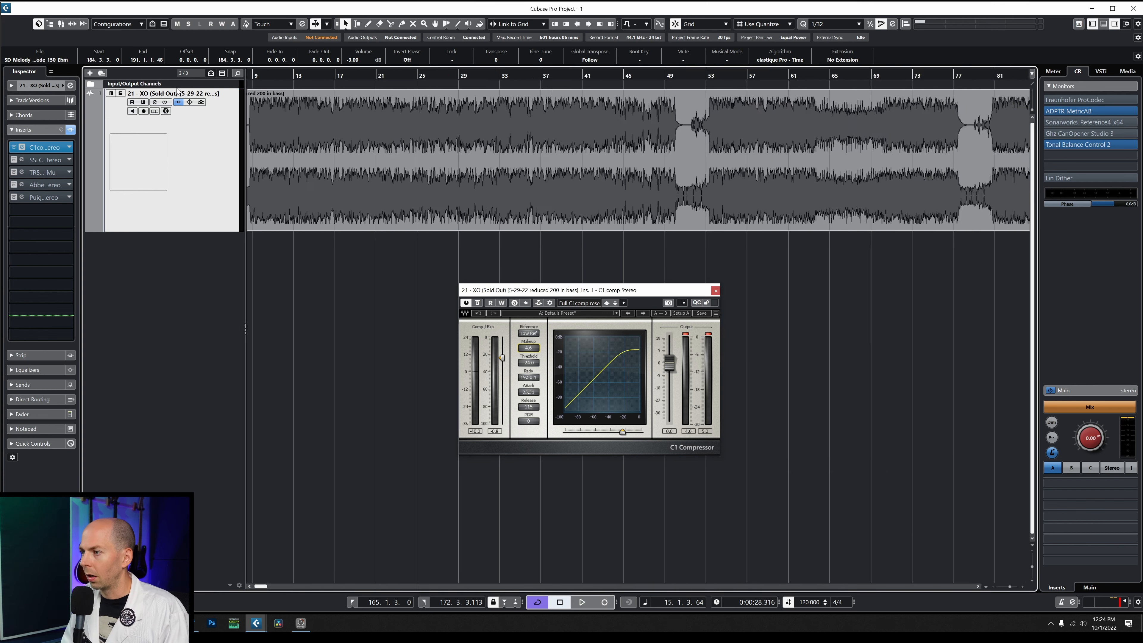
Step: Select the XO (Sold Out) song clip and place the playback position just before bar 9
{"action": "left_click_drag", "start_coordinate": [401, 76], "coordinate": [255, 96]}
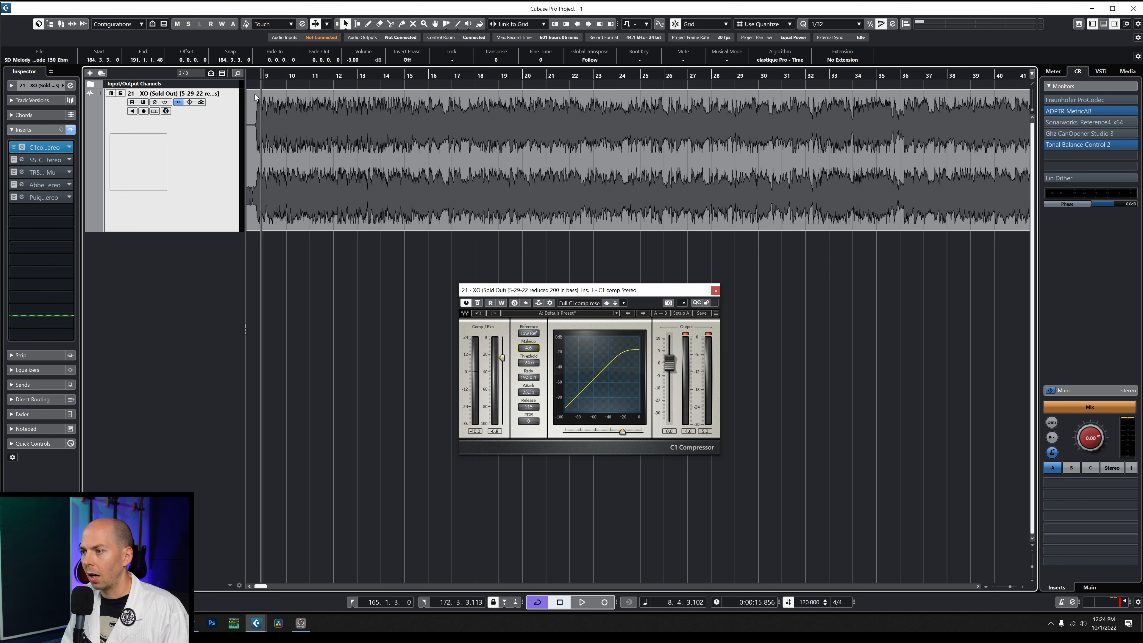
{"action": "left_click", "coordinate": [319, 149]}
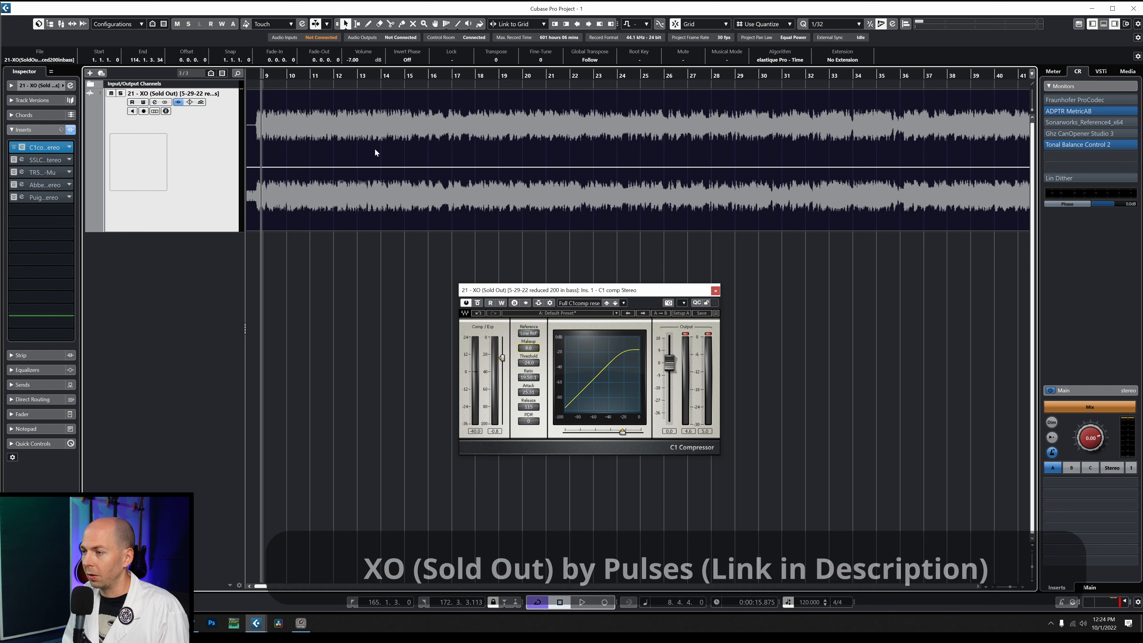
{"action": "left_click_drag", "start_coordinate": [257, 74], "coordinate": [256, 73]}
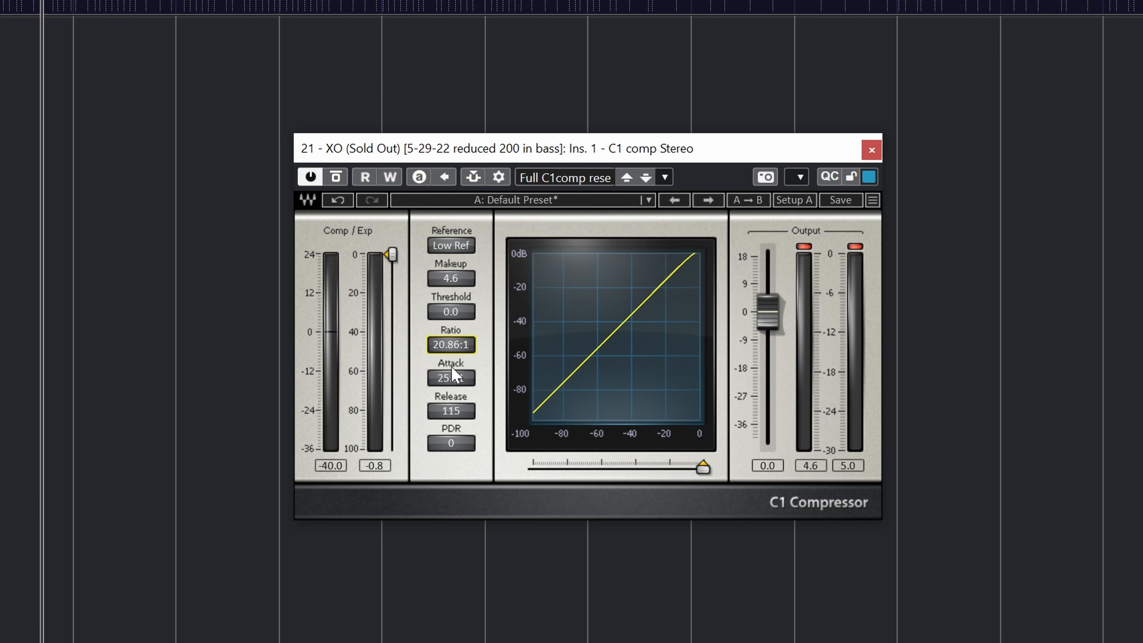
Step: Set attack 0.01, threshold -28.0, ratio 25.74:1, release 675 and makeup 10.1 for the XO song, and compare it with the compressor bypassed
{"action": "left_click_drag", "start_coordinate": [450, 368], "coordinate": [431, 527]}
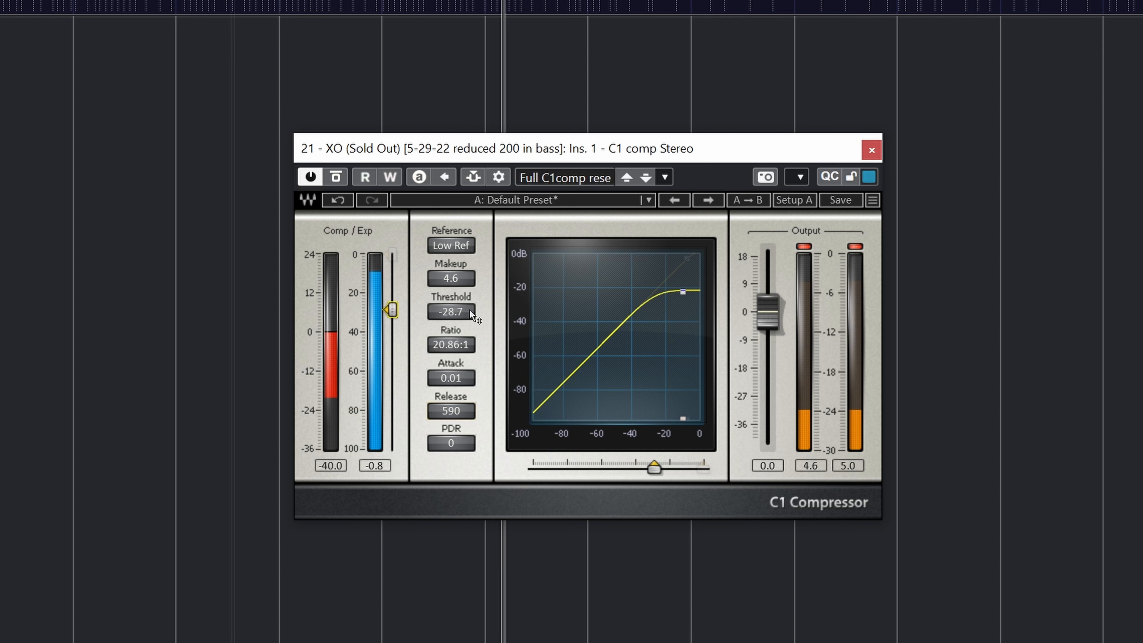
{"action": "left_click_drag", "start_coordinate": [459, 280], "coordinate": [458, 241]}
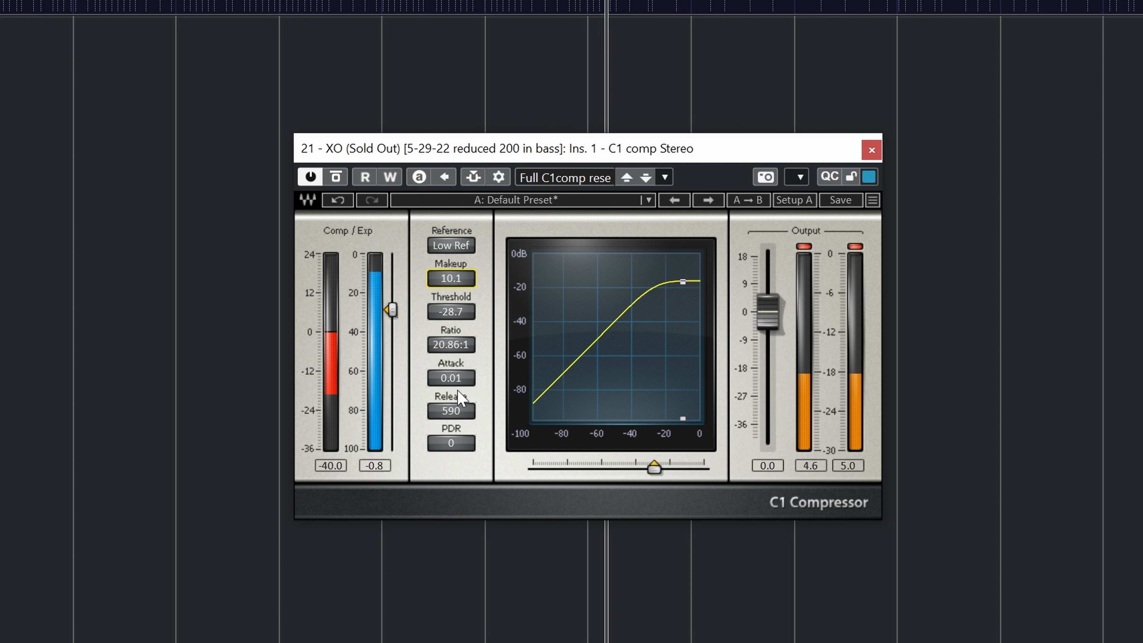
{"action": "left_click_drag", "start_coordinate": [456, 347], "coordinate": [456, 335]}
{"action": "mouse_move", "coordinate": [394, 307]}
{"action": "left_mouse_down"}
{"action": "mouse_move", "coordinate": [394, 296]}
{"action": "mouse_move", "coordinate": [394, 310]}
{"action": "left_mouse_up"}
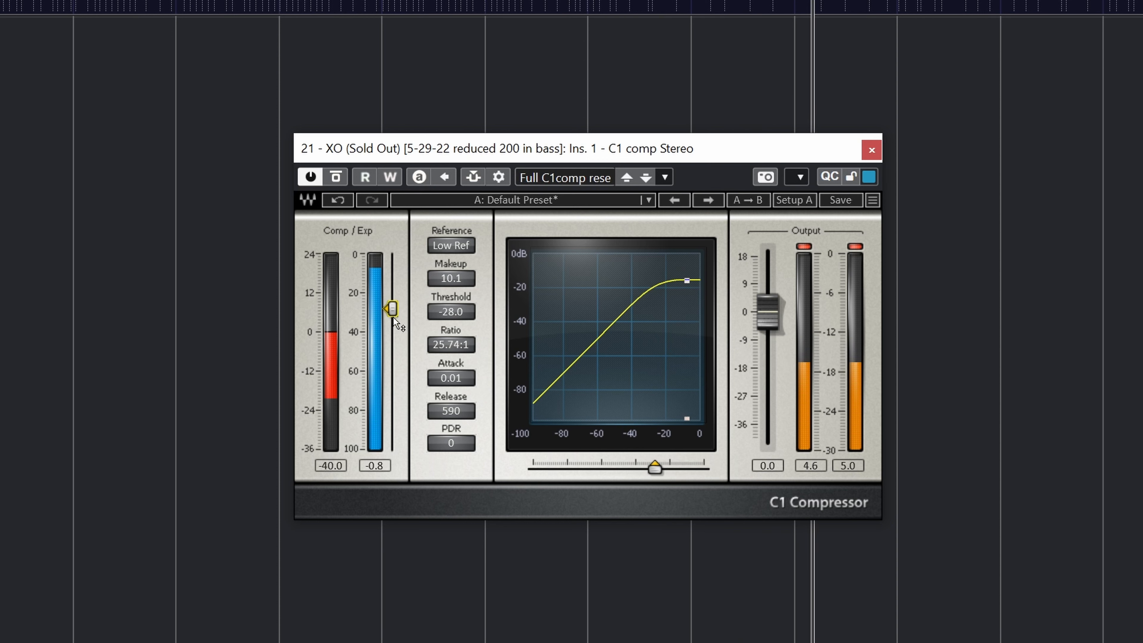
{"action": "mouse_move", "coordinate": [453, 414]}
{"action": "left_mouse_down"}
{"action": "mouse_move", "coordinate": [452, 399]}
{"action": "mouse_move", "coordinate": [452, 414]}
{"action": "left_mouse_up"}
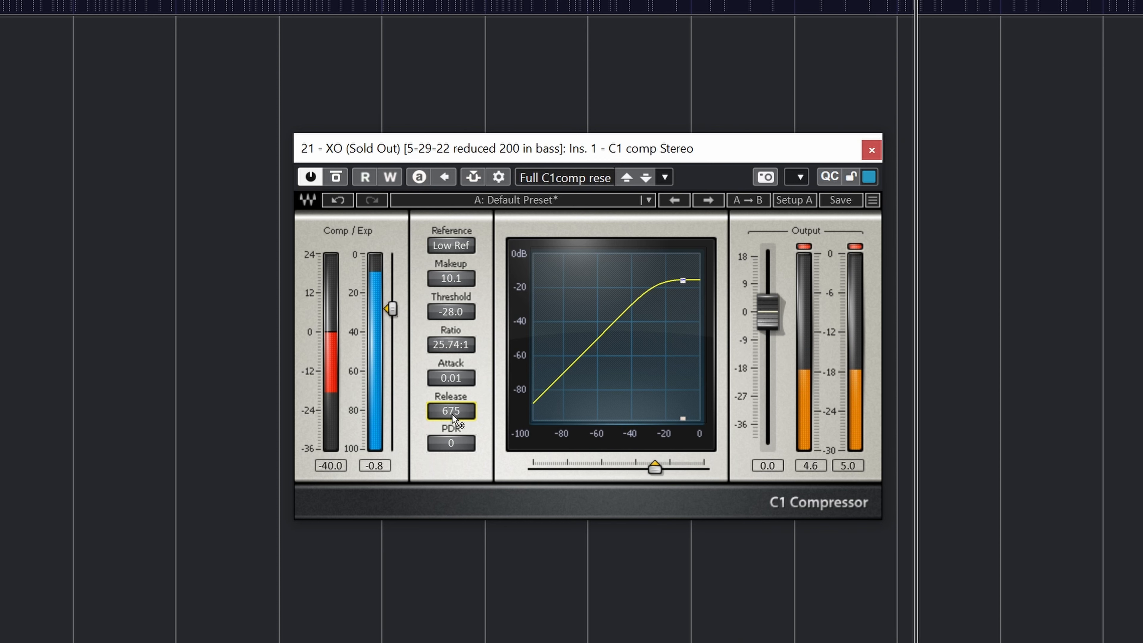
{"action": "left_click", "coordinate": [336, 177]}
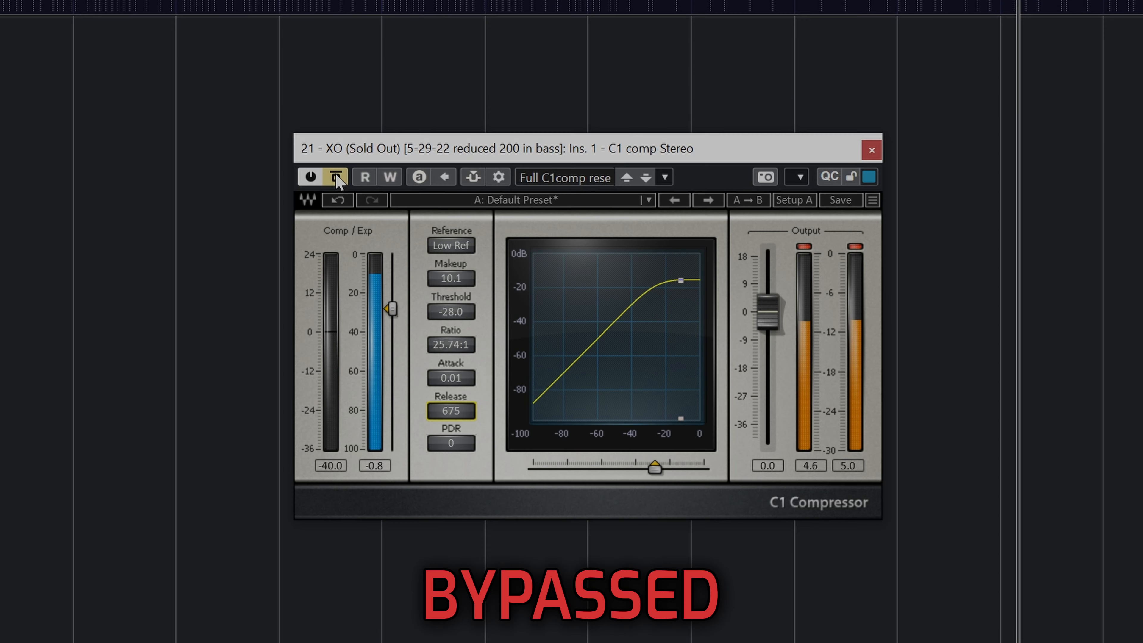
{"action": "left_click", "coordinate": [336, 177]}
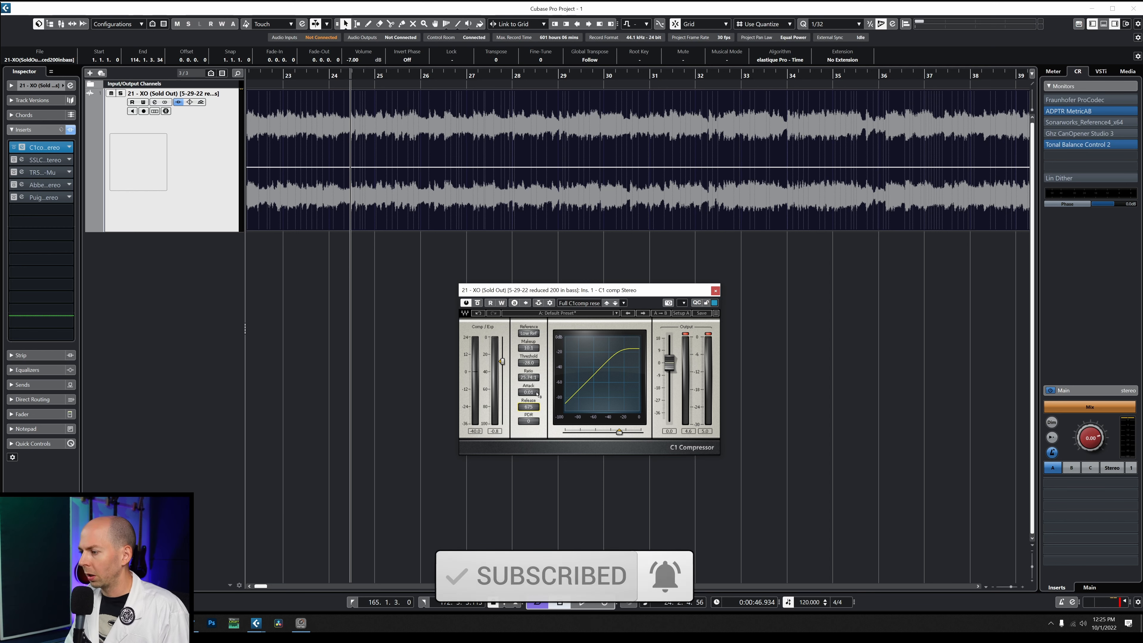
Step: Replay the XO song from about bar 23 and set the attack to 26.10, threshold to -34.6 and release to 151
{"action": "double_click", "coordinate": [283, 77]}
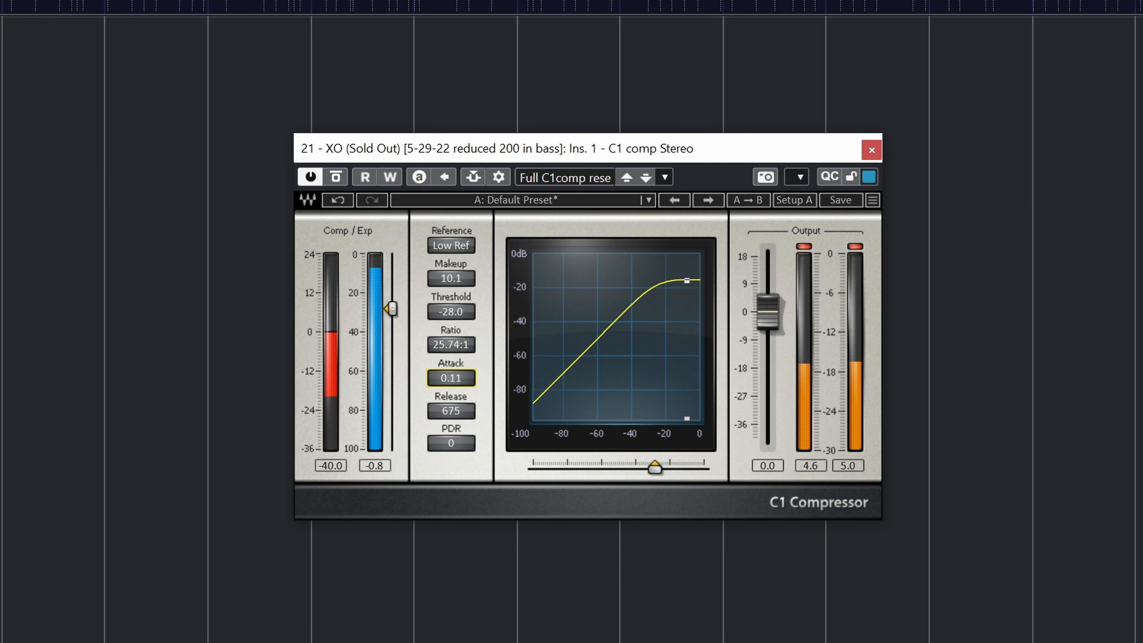
{"action": "left_click_drag", "start_coordinate": [451, 378], "coordinate": [445, 352]}
{"action": "left_click_drag", "start_coordinate": [392, 309], "coordinate": [397, 322]}
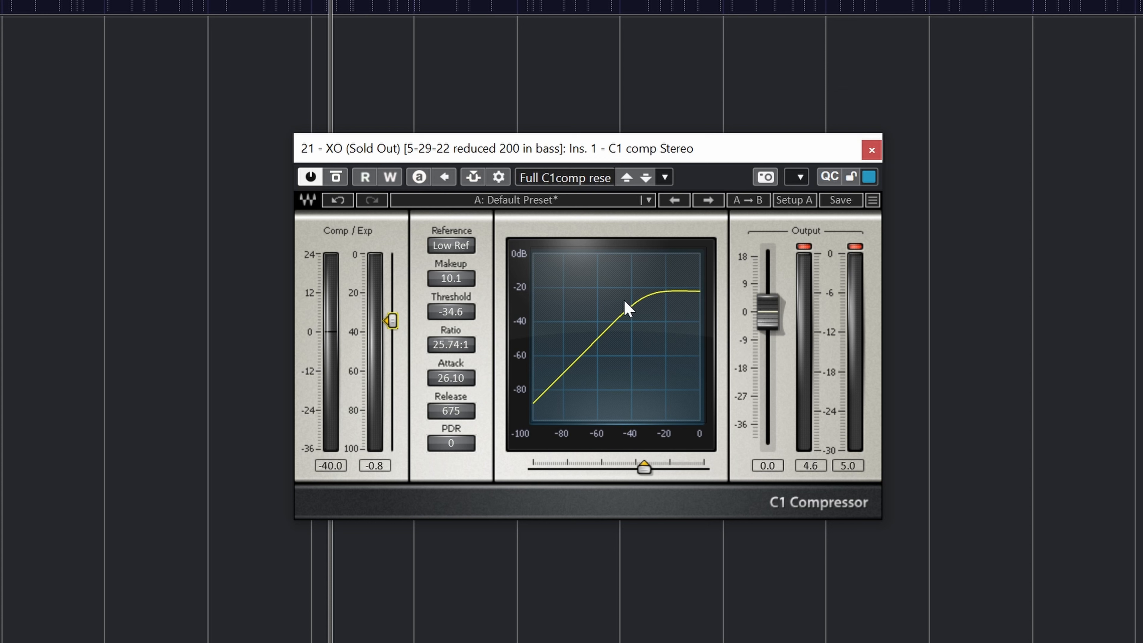
{"action": "key", "text": "space"}
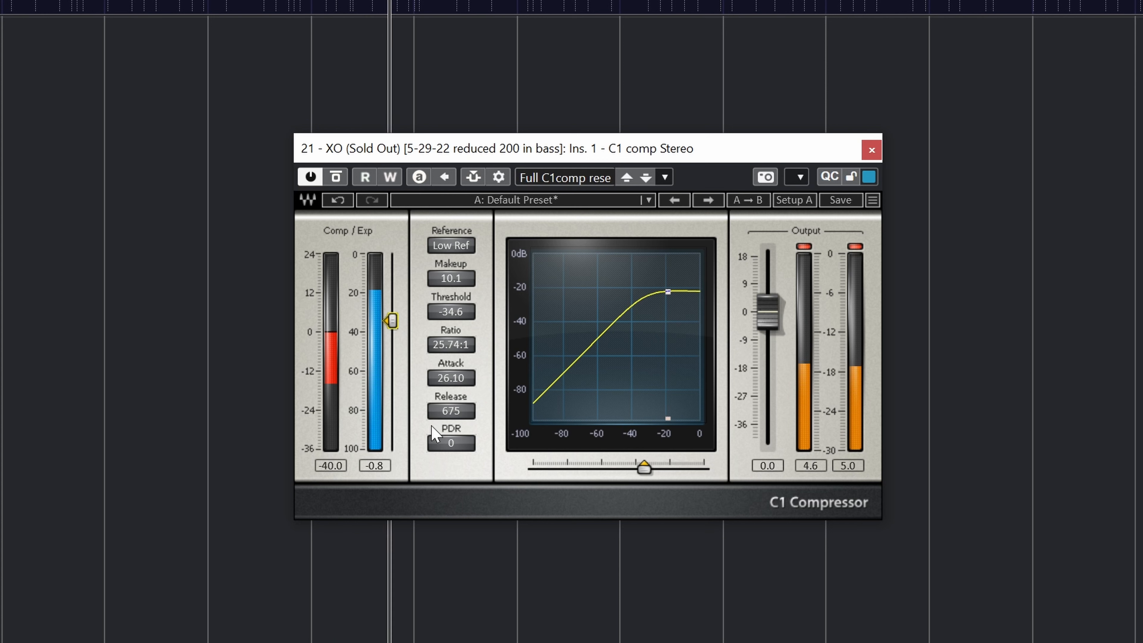
{"action": "left_click_drag", "start_coordinate": [451, 410], "coordinate": [450, 453]}
{"action": "key", "text": "space"}
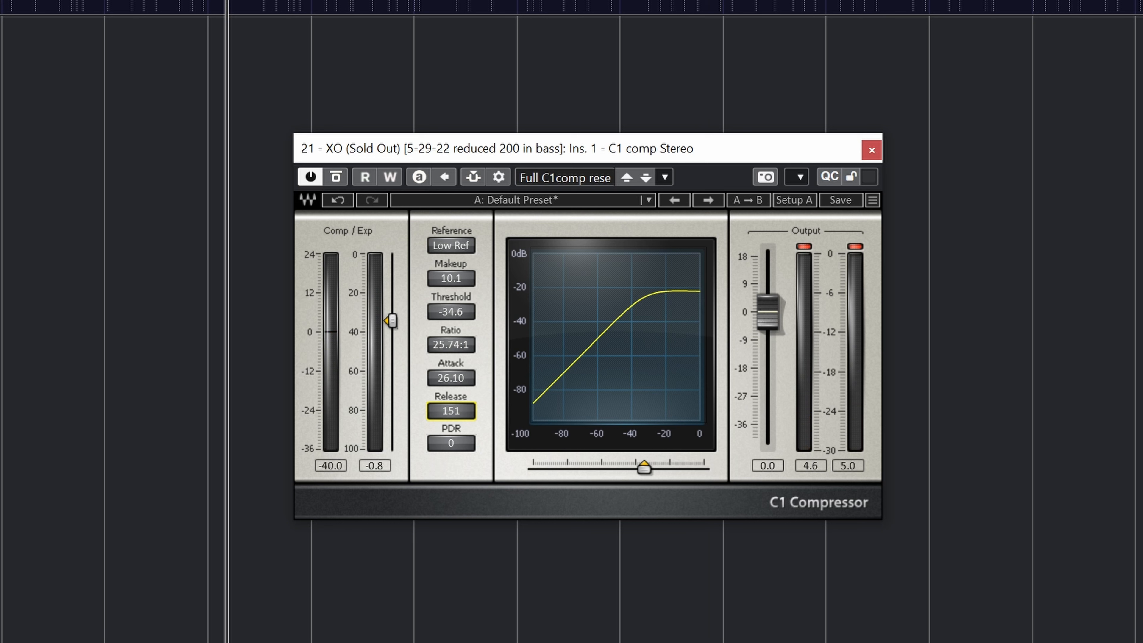
{"action": "key", "text": "space"}
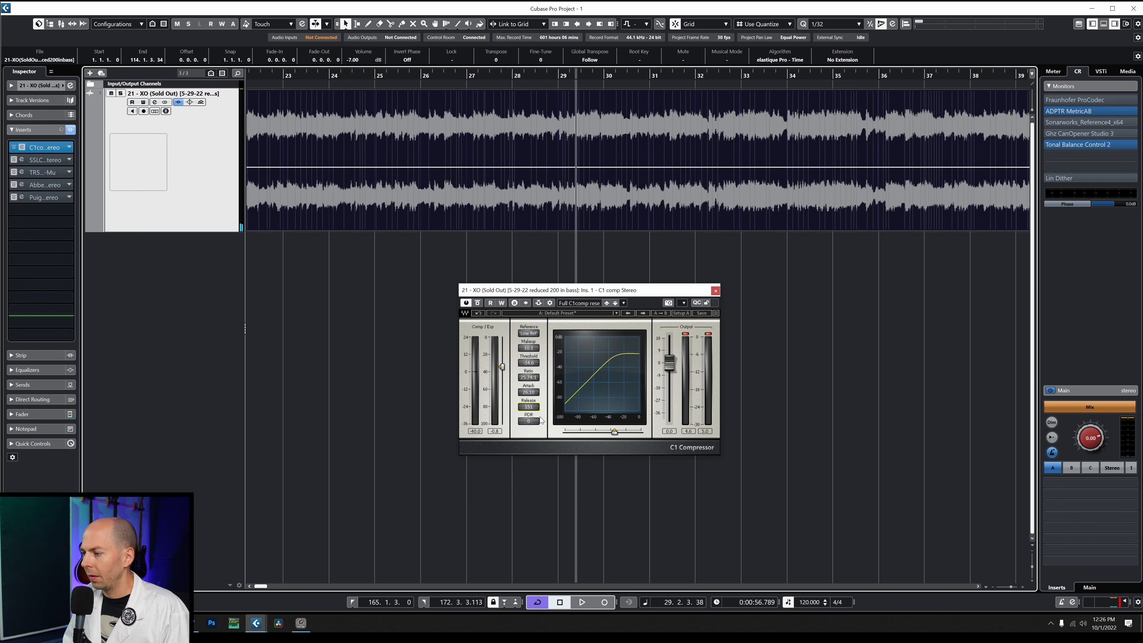
Step: Reduce the compression to ratio 2.42:1, threshold -19.7 and makeup 1.4, and compare the song with the compressor bypassed
{"action": "left_click", "coordinate": [502, 367]}
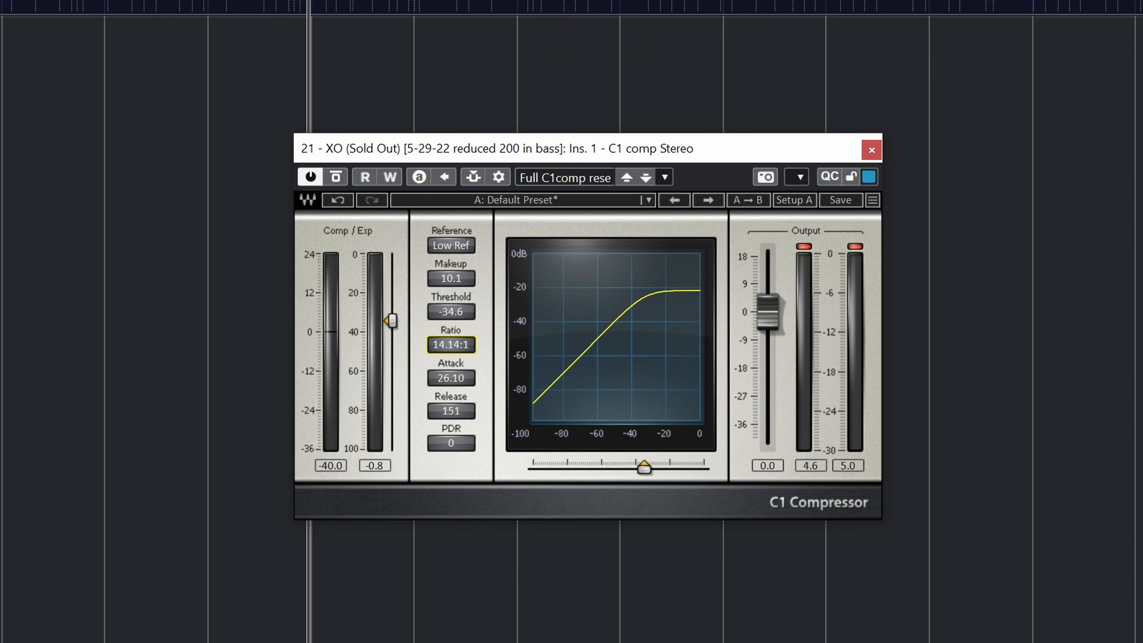
{"action": "key", "text": "space"}
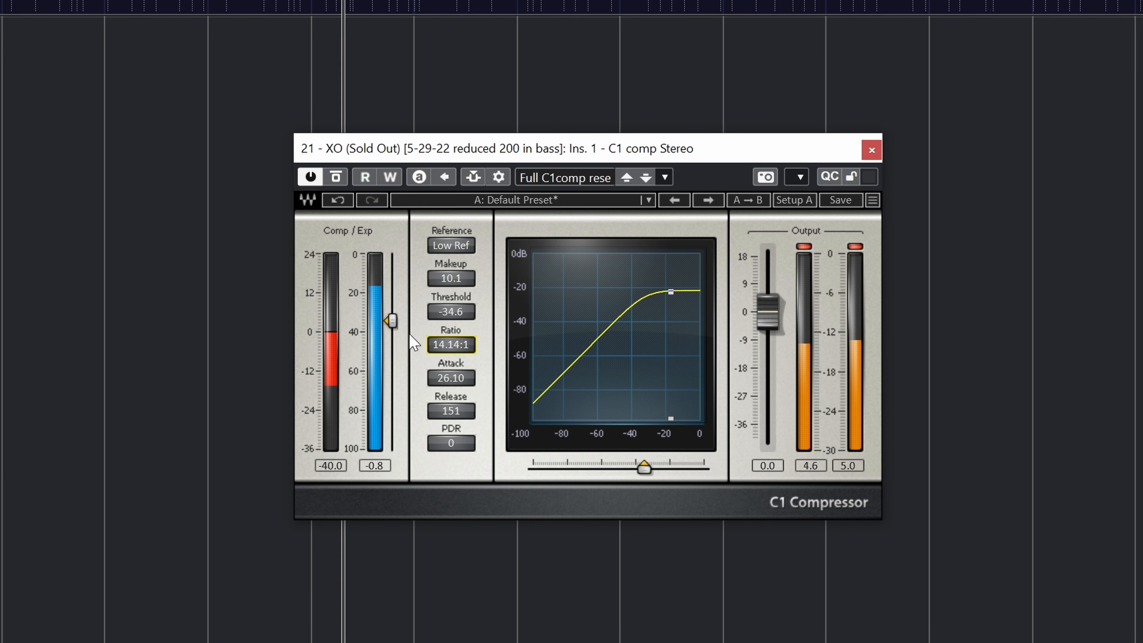
{"action": "left_click_drag", "start_coordinate": [439, 345], "coordinate": [439, 384]}
{"action": "left_click_drag", "start_coordinate": [393, 321], "coordinate": [384, 293]}
{"action": "left_click", "coordinate": [335, 178]}
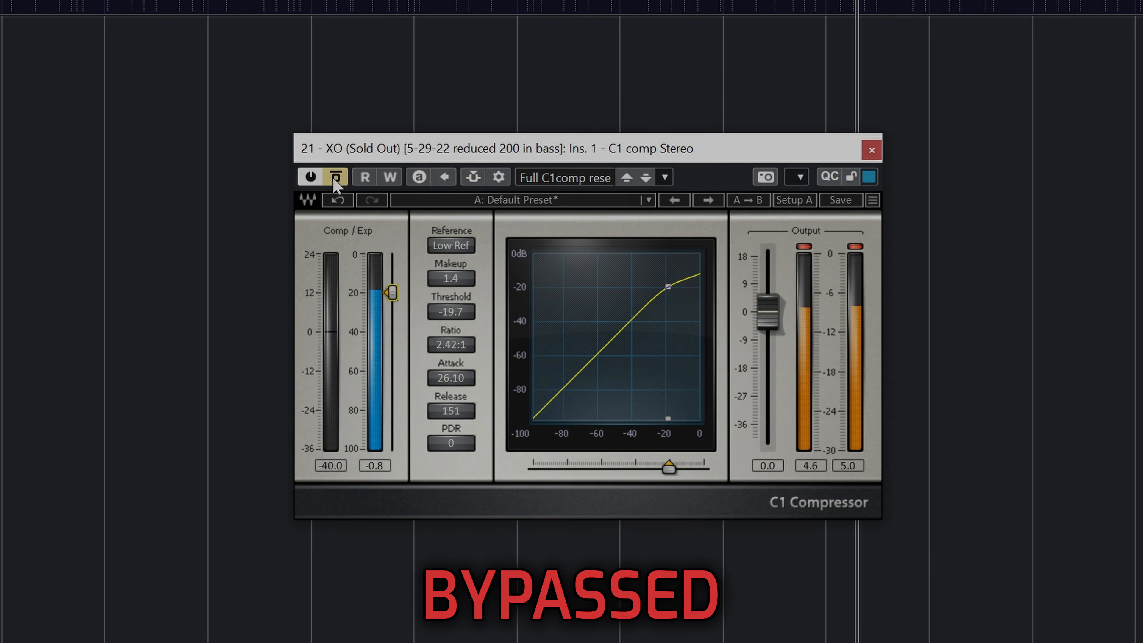
{"action": "left_click", "coordinate": [335, 178]}
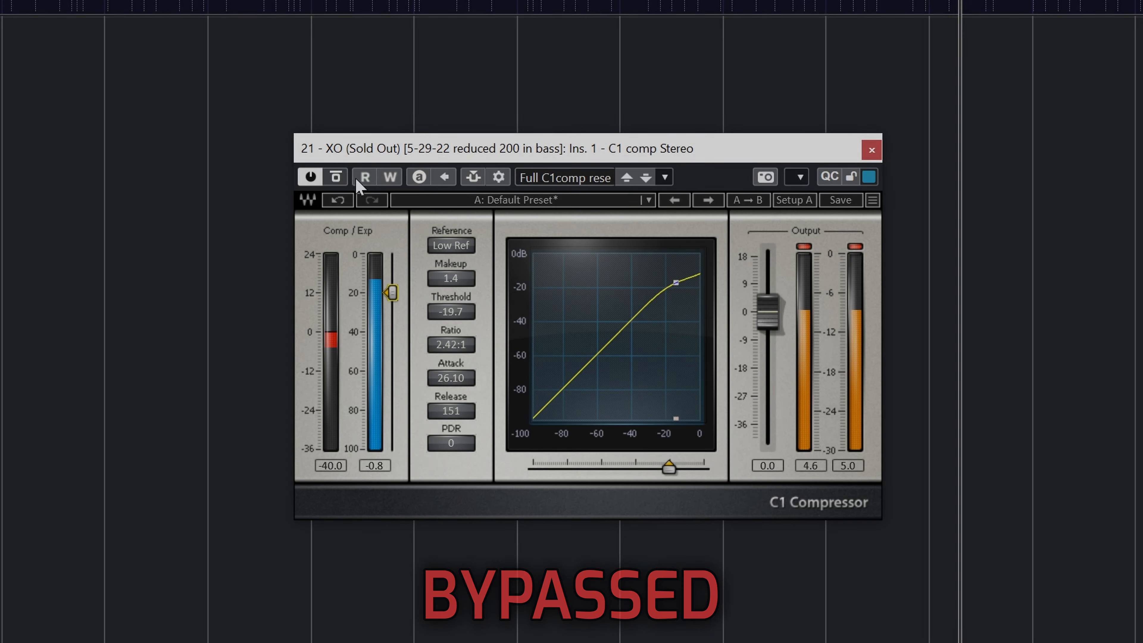
Step: Set the attack to 28.84 and threshold to -44.7, and raise the ratio and makeup gain for heavier compression
{"action": "left_click_drag", "start_coordinate": [461, 383], "coordinate": [463, 382]}
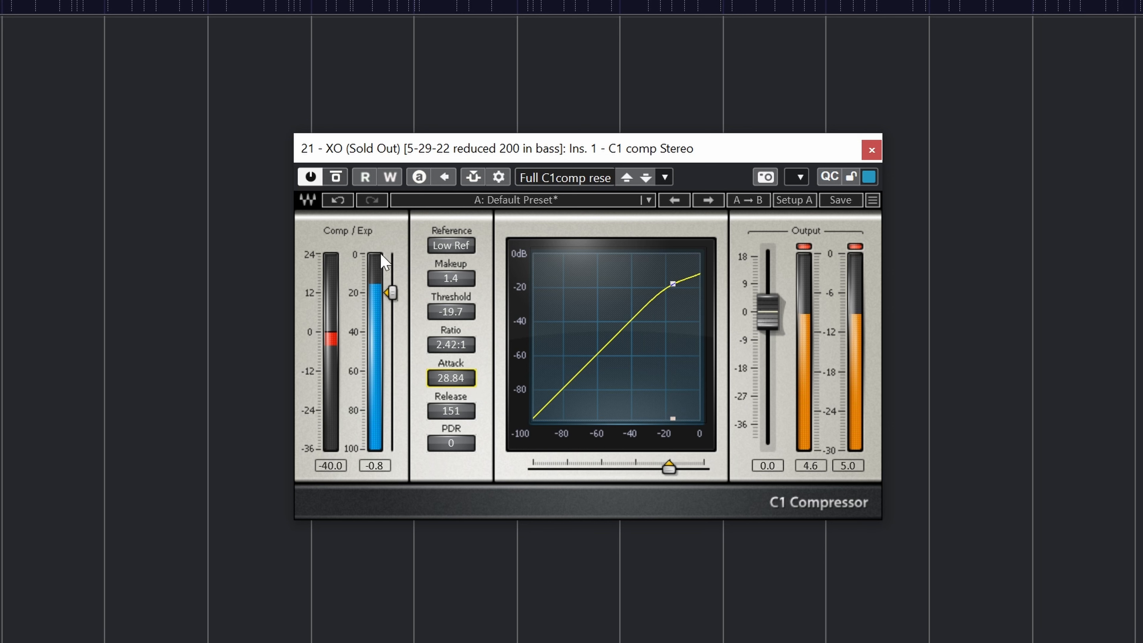
{"action": "left_click_drag", "start_coordinate": [392, 296], "coordinate": [393, 341]}
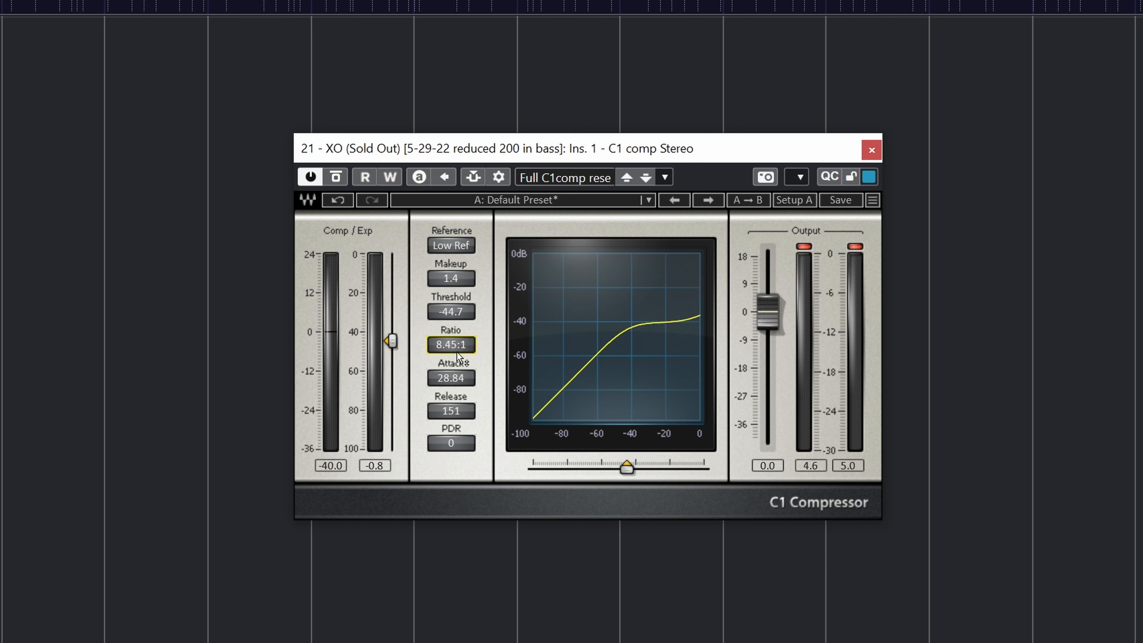
{"action": "left_click_drag", "start_coordinate": [452, 349], "coordinate": [392, 326]}
{"action": "left_click_drag", "start_coordinate": [445, 280], "coordinate": [446, 236]}
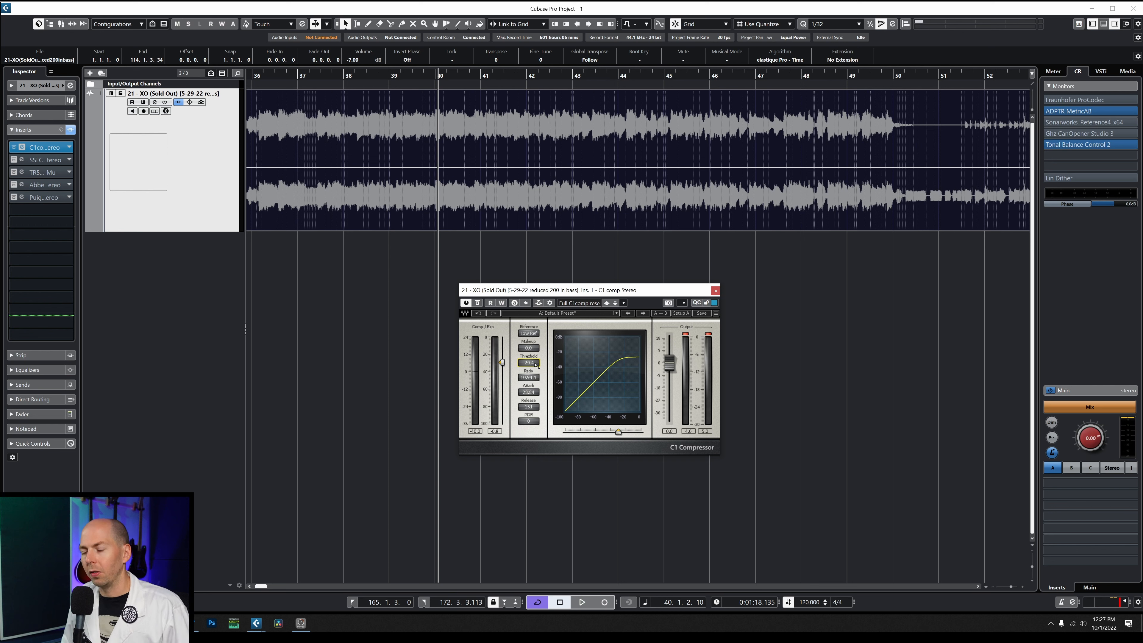
Step: Show the whole arrangement, open the C1 Compressor and place its window beside the Solid State Logic G-Master Buss Compressor
{"action": "key", "text": "g"}
{"action": "key", "text": "g"}
{"action": "key", "text": "g"}
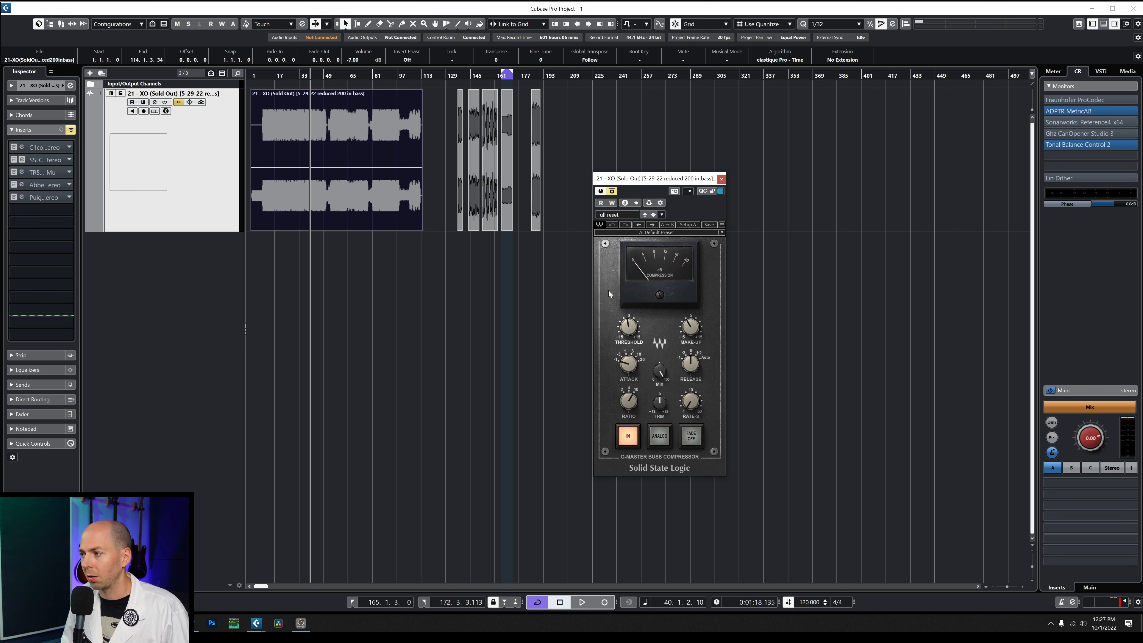
{"action": "left_click", "coordinate": [39, 149]}
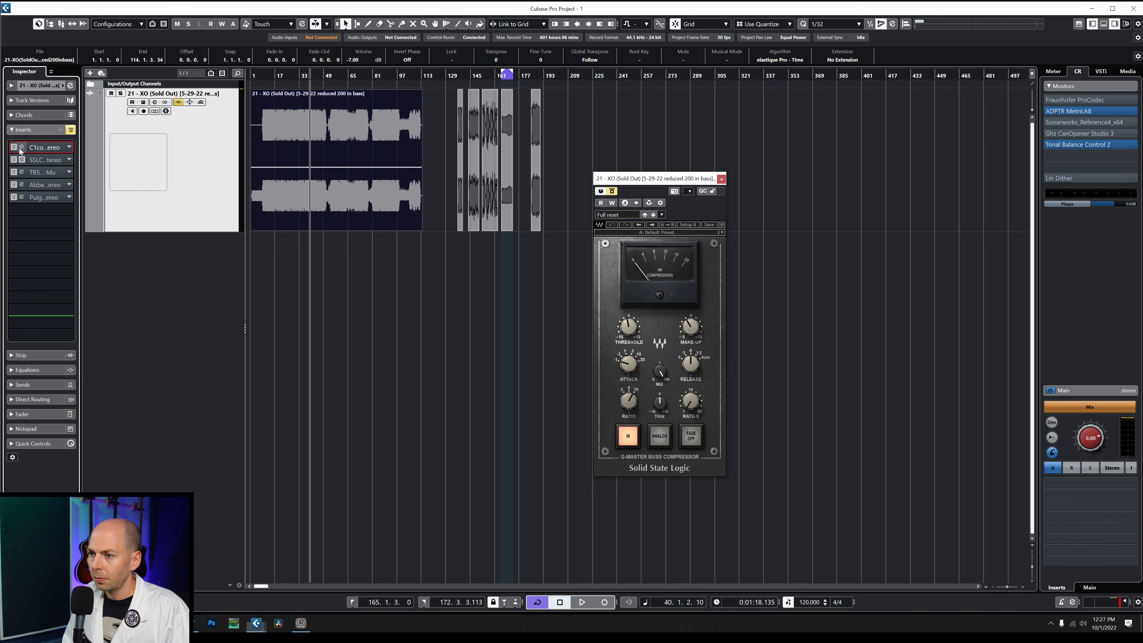
{"action": "left_click_drag", "start_coordinate": [528, 294], "coordinate": [232, 245]}
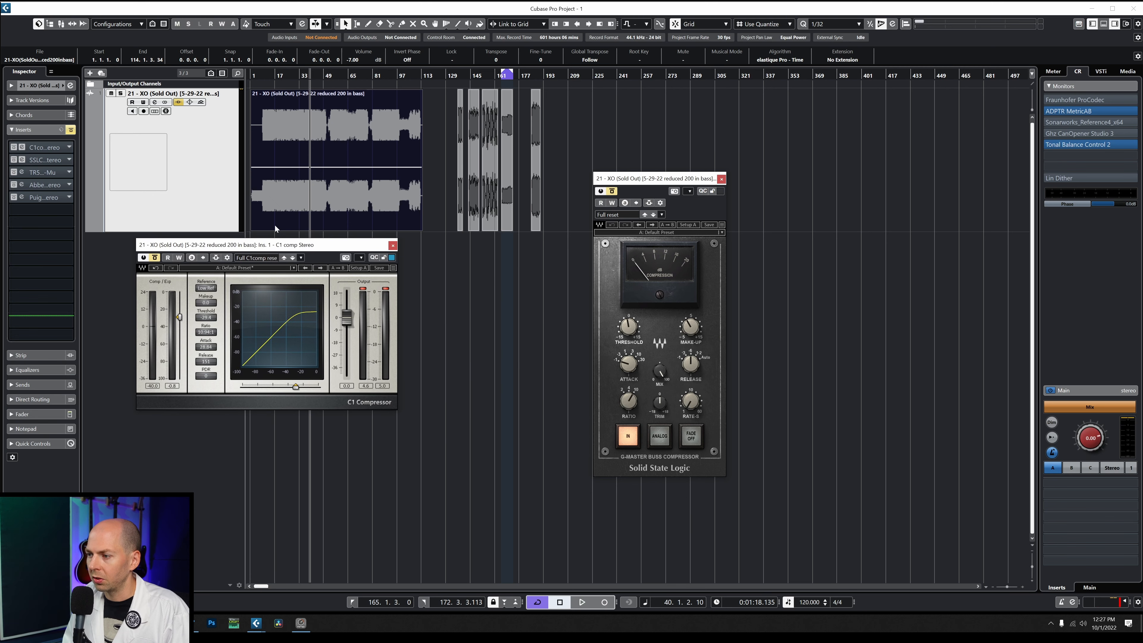
{"action": "left_click_drag", "start_coordinate": [640, 180], "coordinate": [469, 184]}
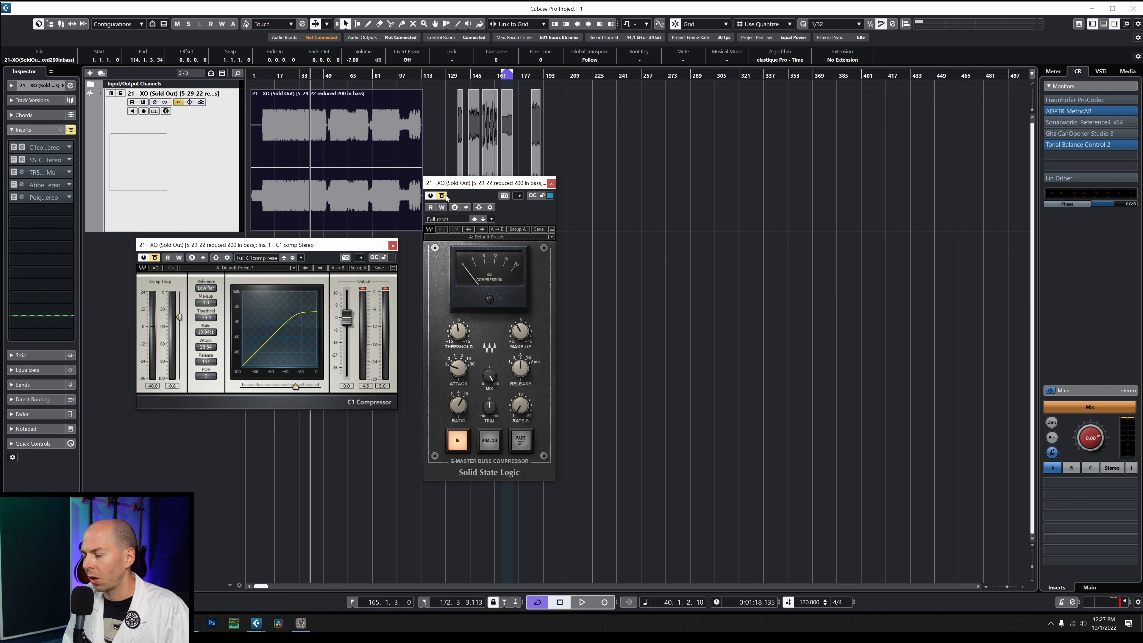
{"action": "left_click_drag", "start_coordinate": [466, 182], "coordinate": [449, 179]}
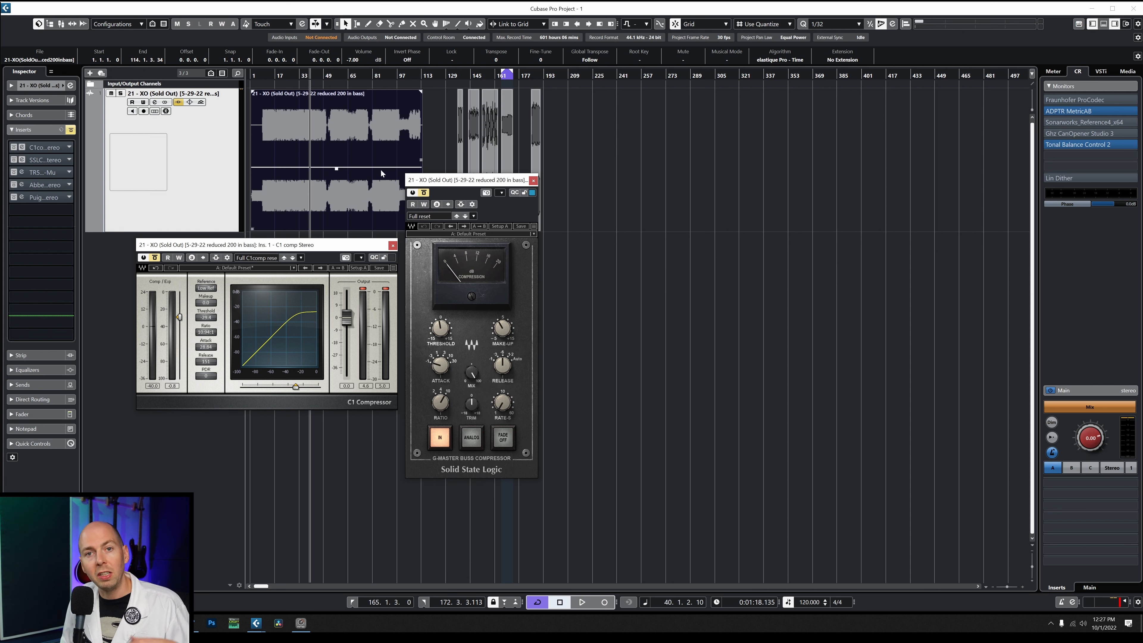
Step: Open the T-RackS Dyna-Mu compressor on the XO track and move its window over the other two compressors
{"action": "left_click", "coordinate": [21, 173]}
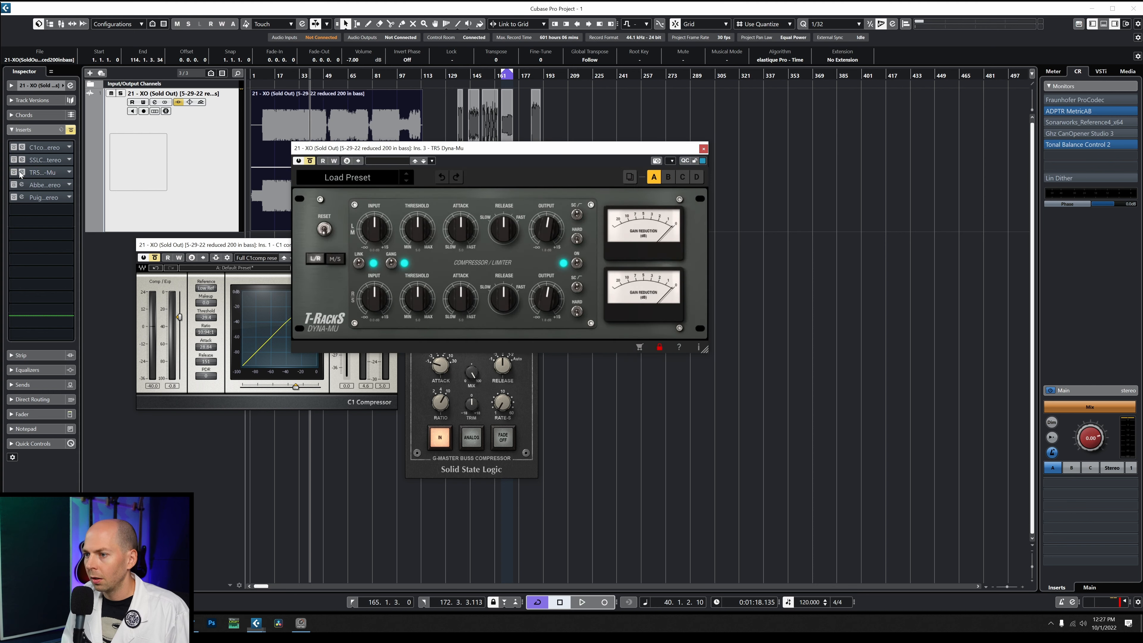
{"action": "left_click_drag", "start_coordinate": [478, 150], "coordinate": [683, 208]}
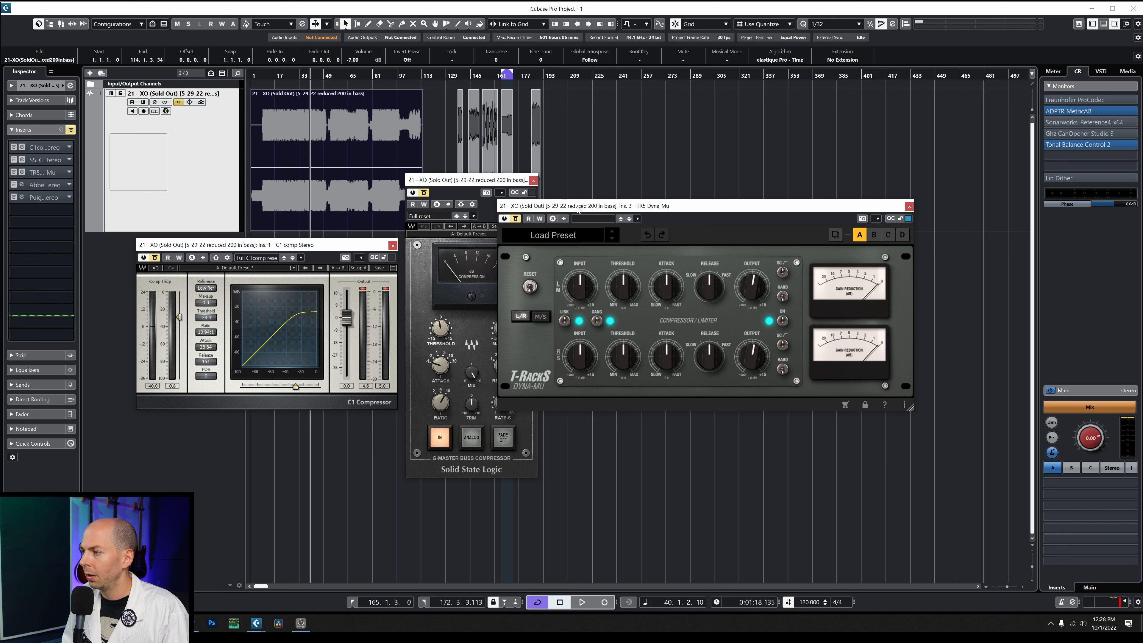
{"action": "left_click_drag", "start_coordinate": [579, 209], "coordinate": [351, 197]}
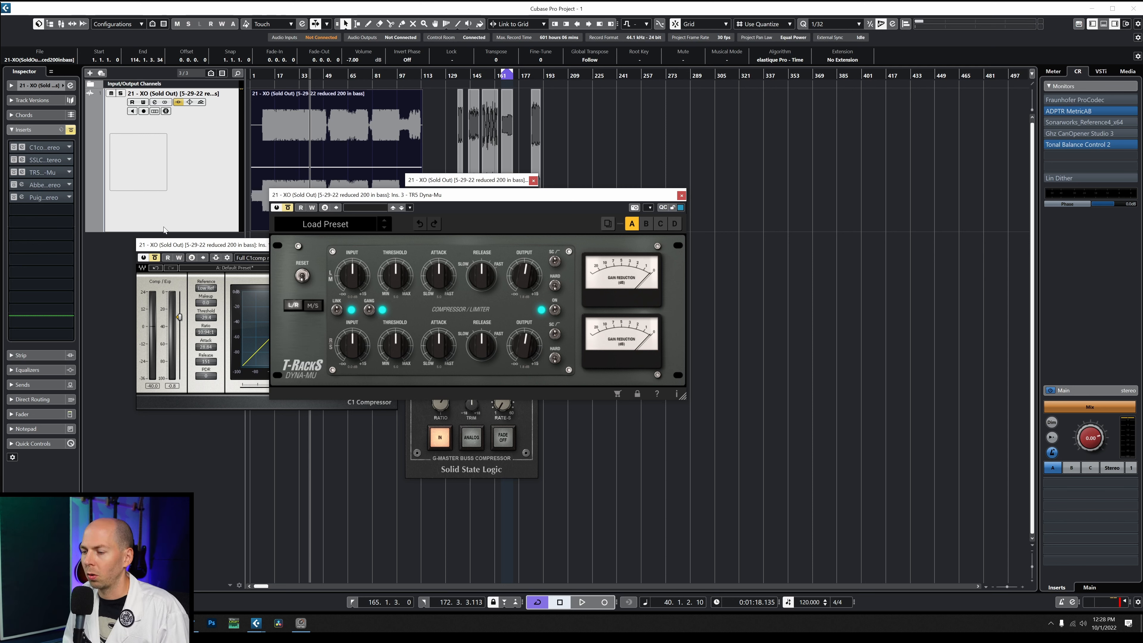
Step: Open the Abbey Road RS124 and PuigChild 670 compressors from the XO track's inserts and stack their windows over the Dyna-Mu
{"action": "left_click", "coordinate": [22, 185]}
{"action": "left_click_drag", "start_coordinate": [719, 260], "coordinate": [434, 204]}
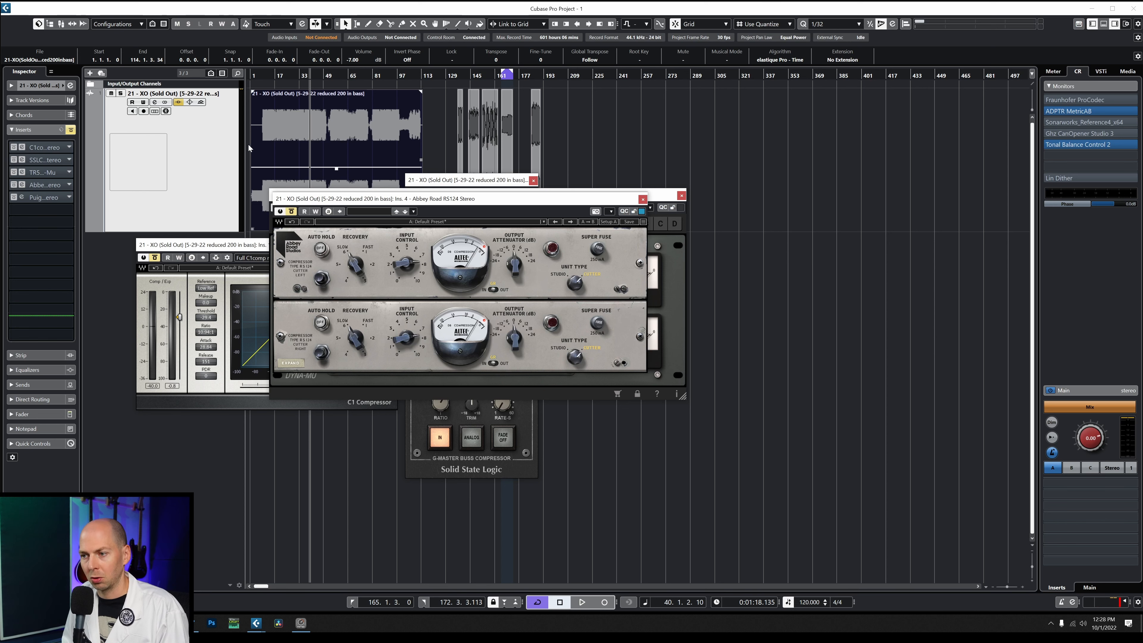
{"action": "left_click", "coordinate": [22, 197]}
{"action": "left_click_drag", "start_coordinate": [466, 319], "coordinate": [454, 181]}
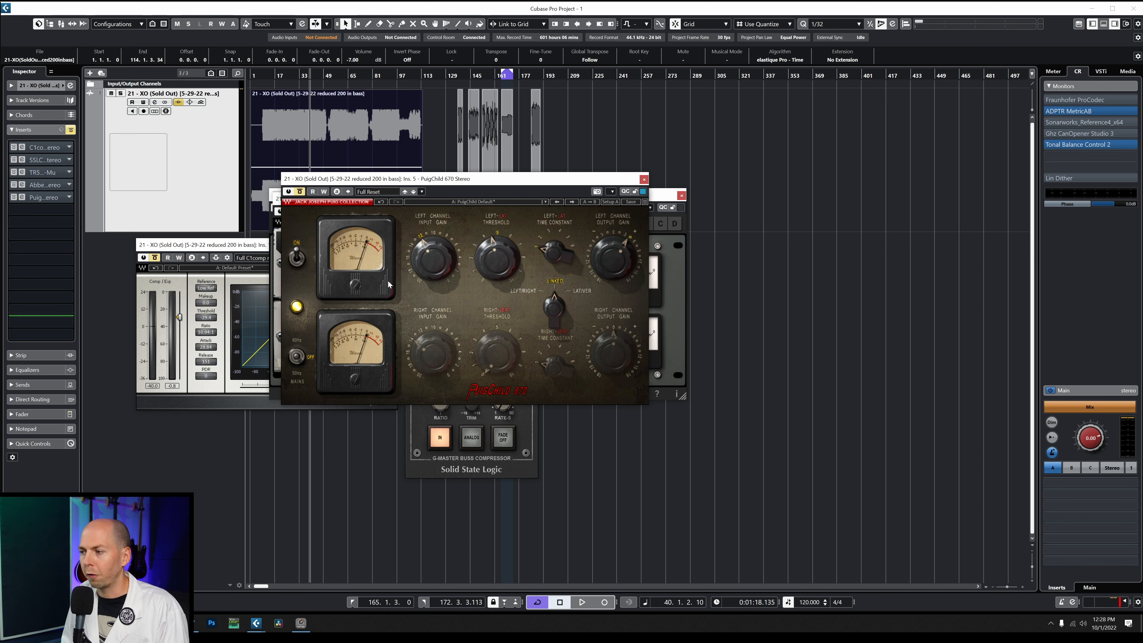
Step: Close all five compressor windows, from the PuigChild 670 down to the C1, leaving only the arrangement showing
{"action": "left_click", "coordinate": [644, 181]}
{"action": "left_click", "coordinate": [647, 200]}
{"action": "left_click", "coordinate": [681, 196]}
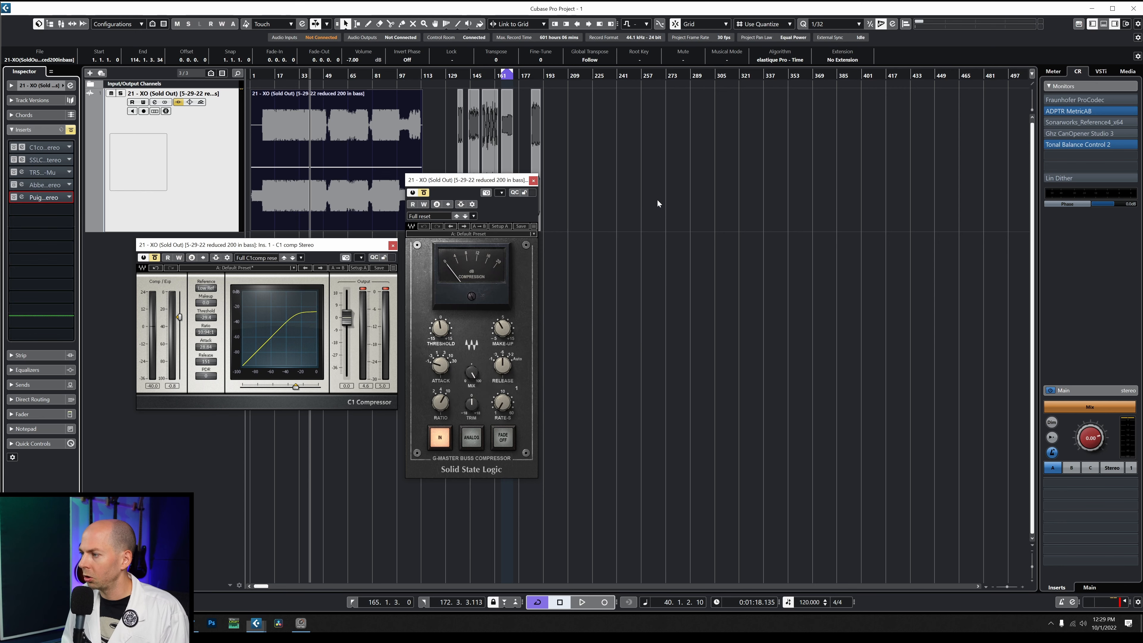
{"action": "left_click", "coordinate": [533, 180]}
{"action": "left_click", "coordinate": [393, 245]}
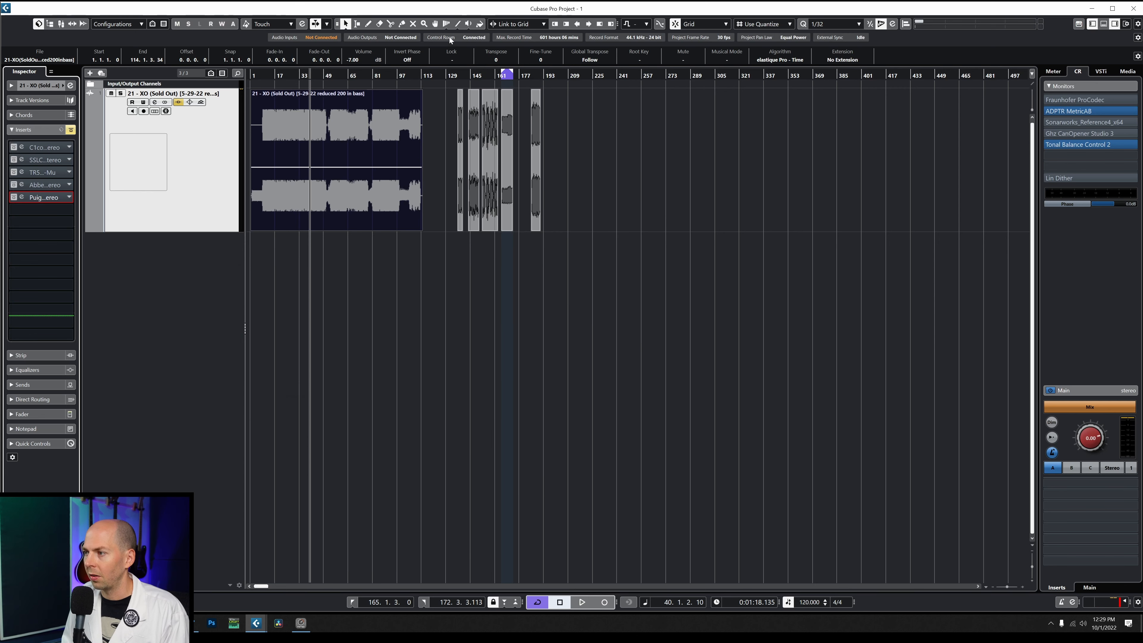